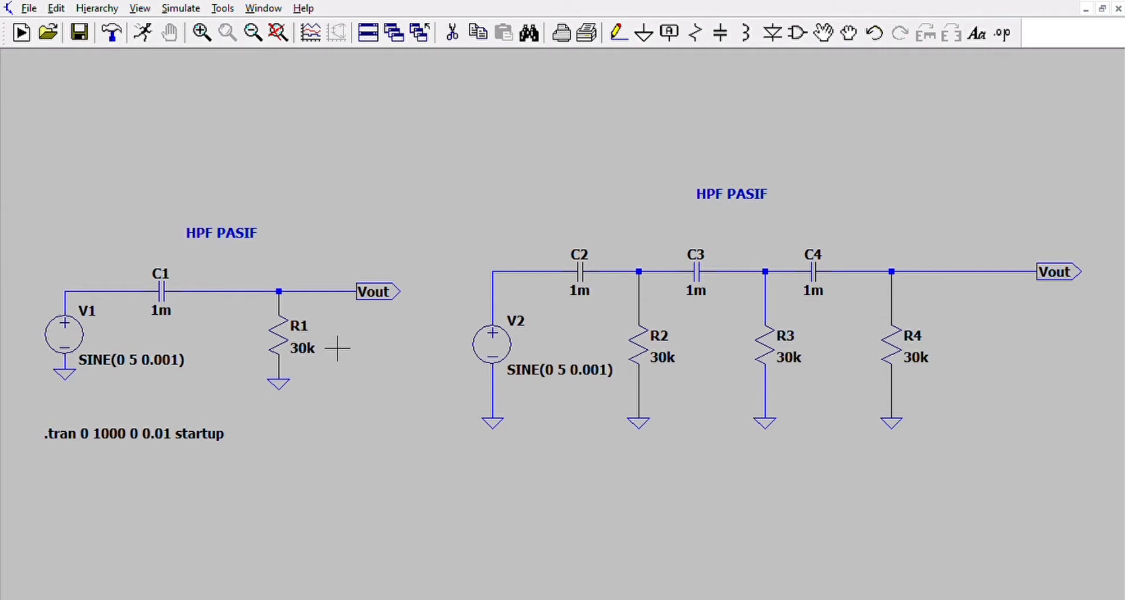
- Set both voltage sources to SINE(0 5 0.1) and the transient stop time to 100 s
{"action": "left_click", "coordinate": [508, 317]}
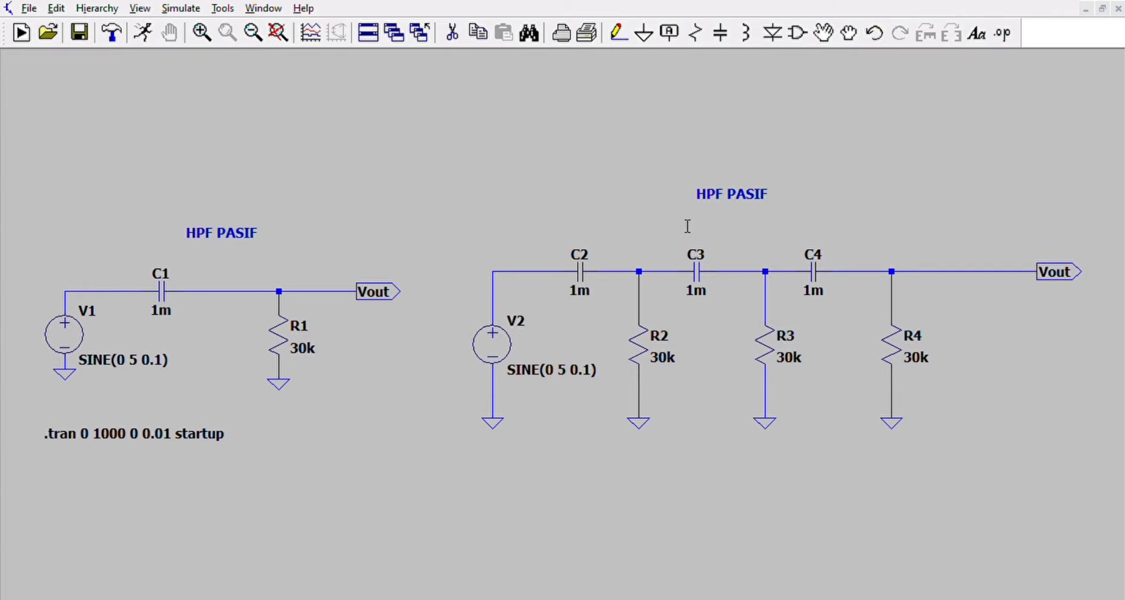
{"action": "left_click", "coordinate": [622, 415]}
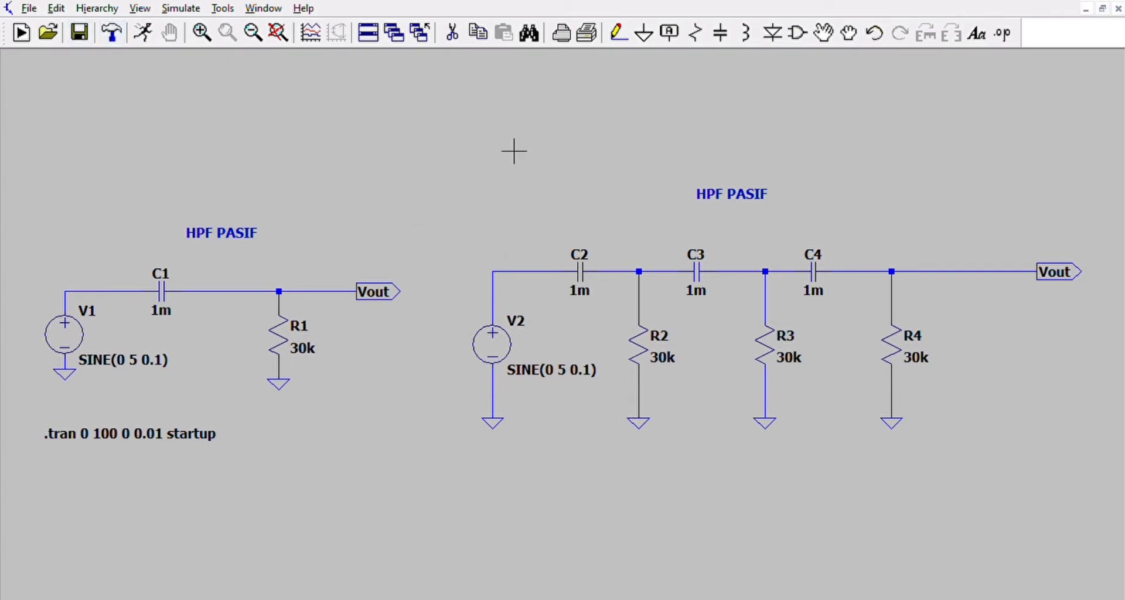
- Run the transient simulation and plot the V1 input, the single-stage Vout and the three-stage Vout in three separate panes
{"action": "left_click", "coordinate": [143, 32]}
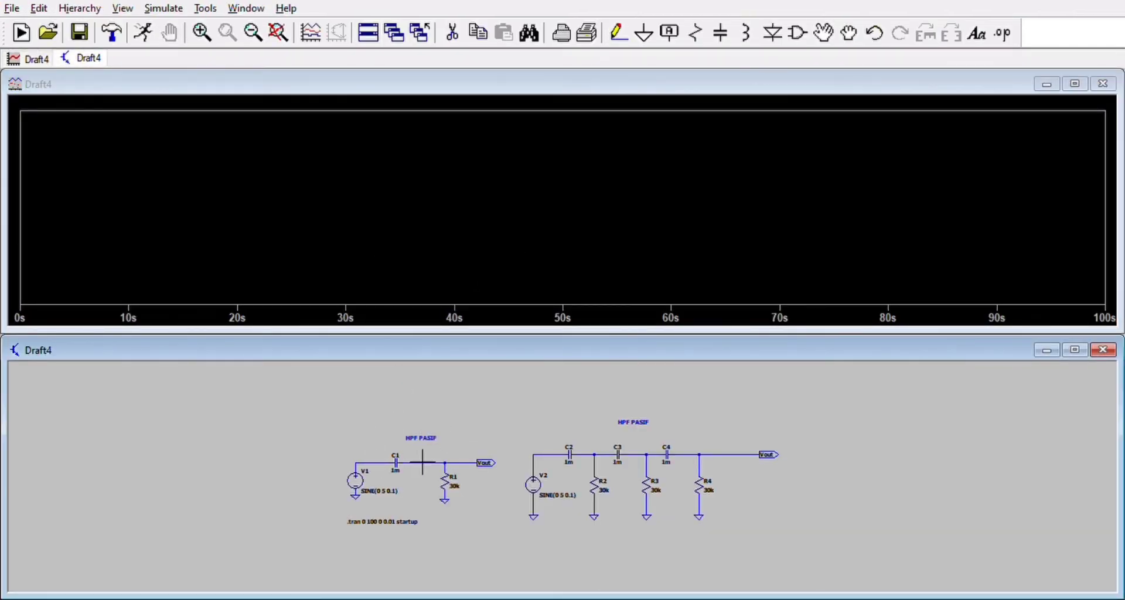
{"action": "left_click", "coordinate": [359, 463]}
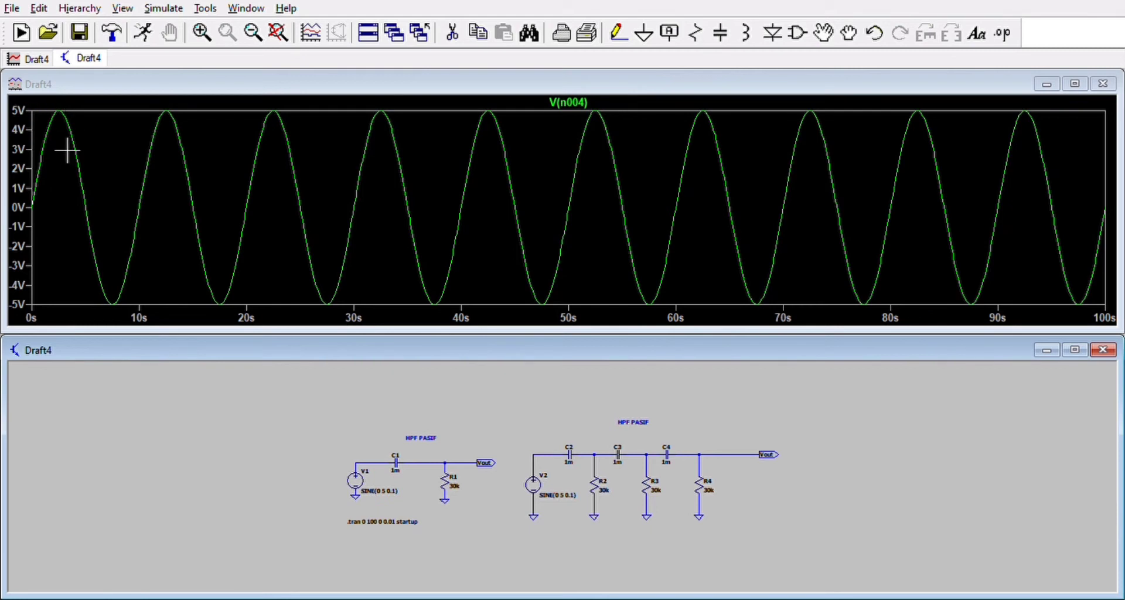
{"action": "left_click", "coordinate": [326, 273]}
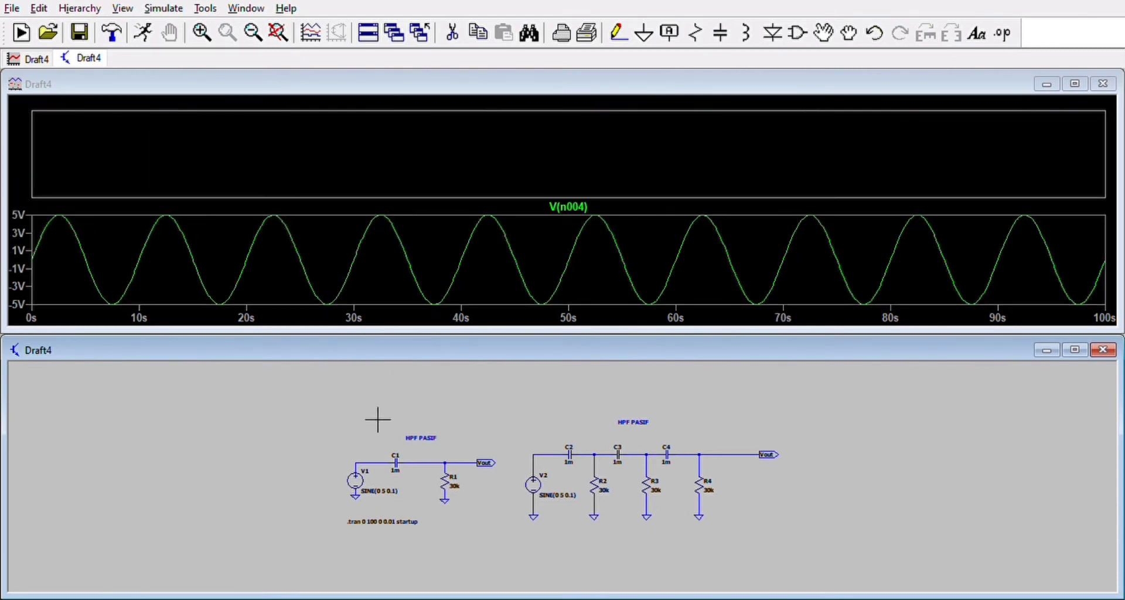
{"action": "left_click", "coordinate": [468, 463]}
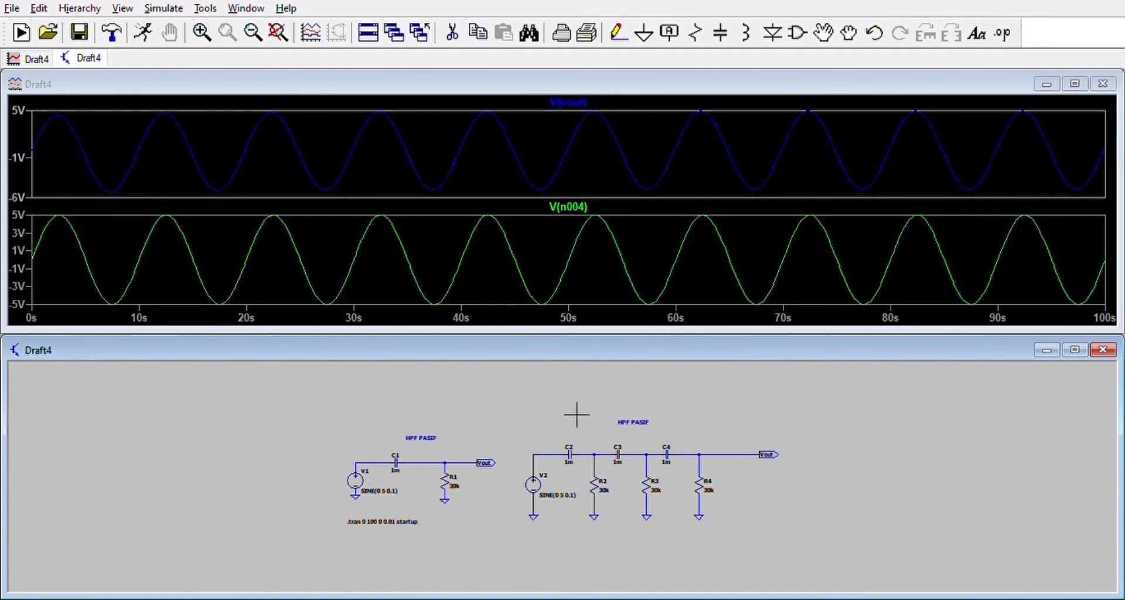
{"action": "right_click", "coordinate": [468, 155]}
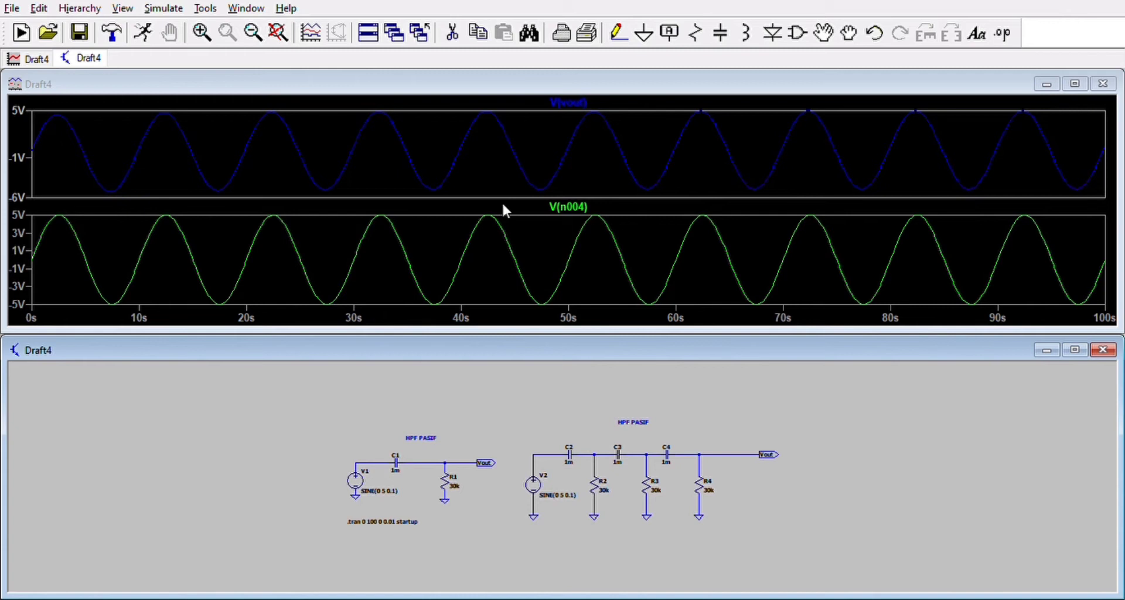
{"action": "left_click", "coordinate": [518, 255]}
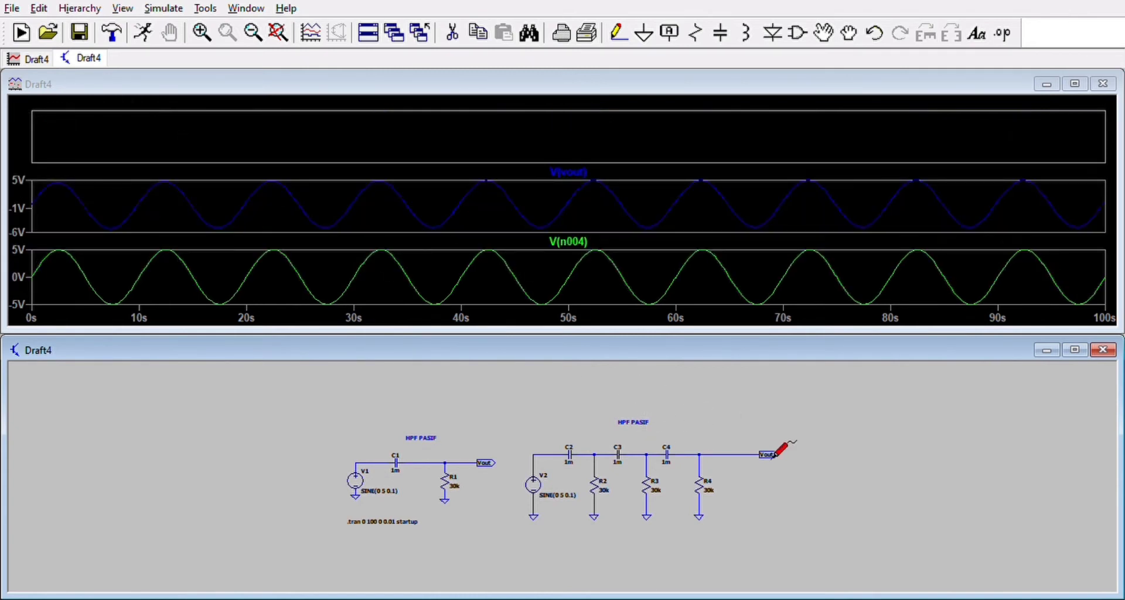
{"action": "left_click", "coordinate": [753, 456]}
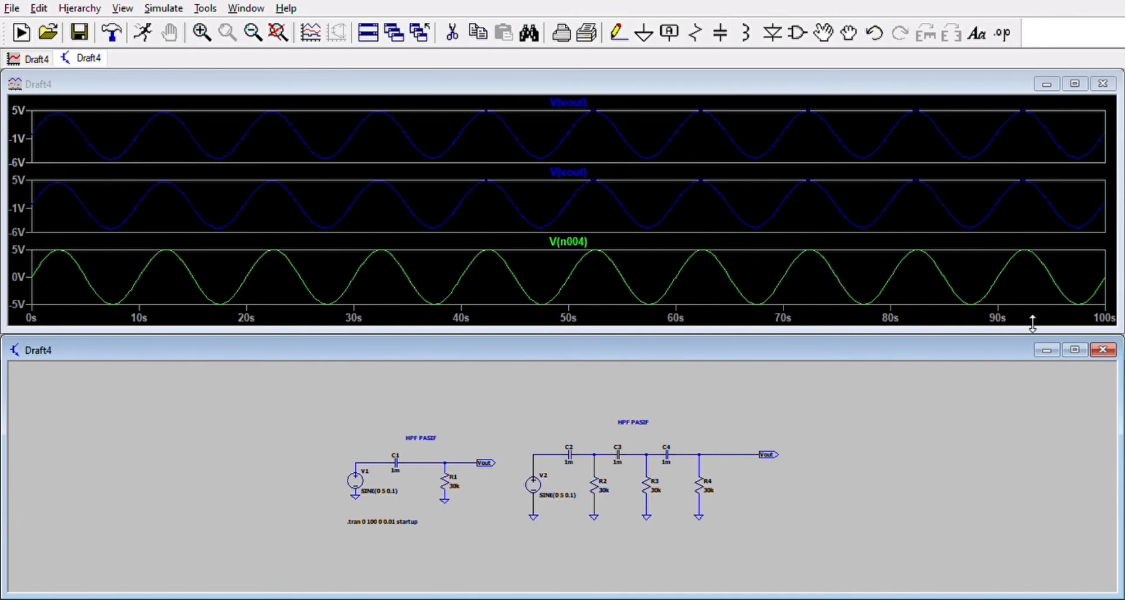
- Close the waveform window, and set both sources to SINE(0 5 0.001) with a transient stop time of 1000 s
{"action": "left_click_drag", "start_coordinate": [911, 332], "coordinate": [910, 178]}
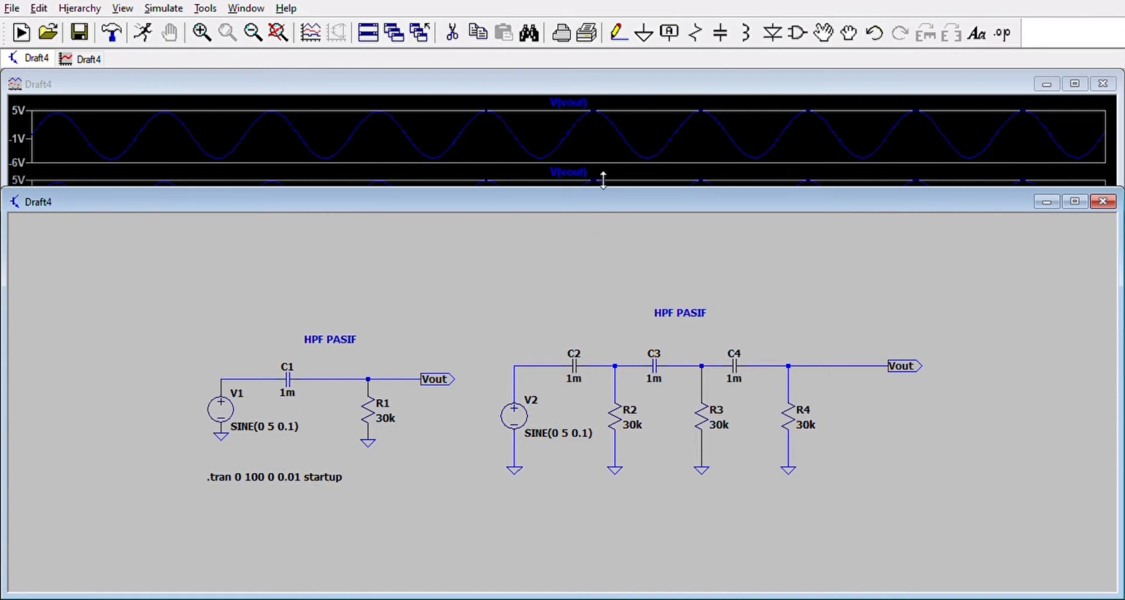
{"action": "left_click_drag", "start_coordinate": [603, 179], "coordinate": [585, 326]}
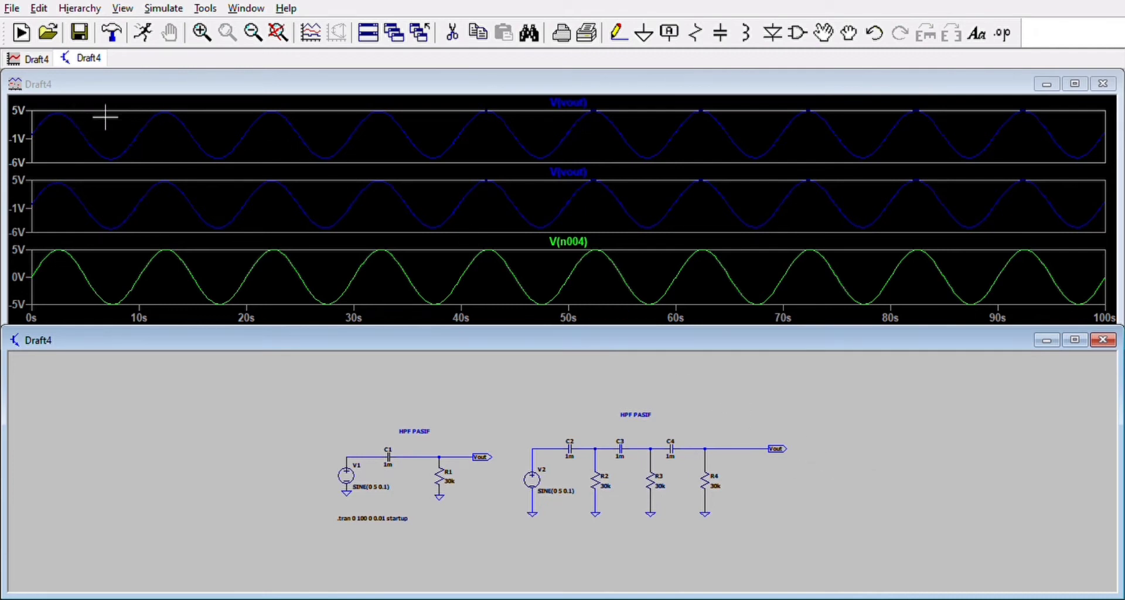
{"action": "left_click", "coordinate": [1103, 83]}
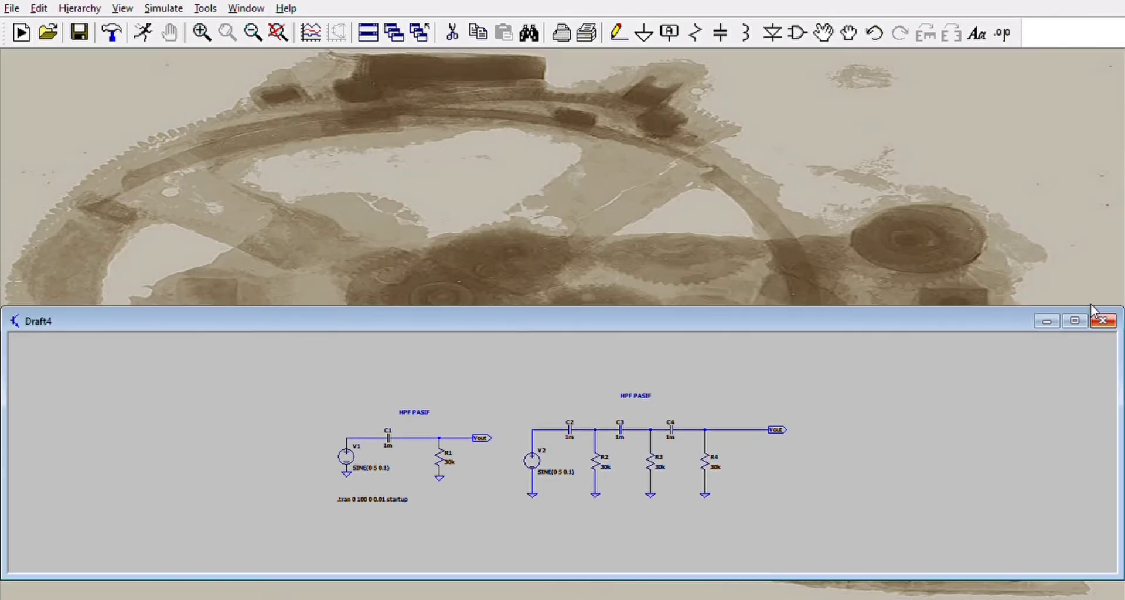
{"action": "left_click", "coordinate": [1078, 315]}
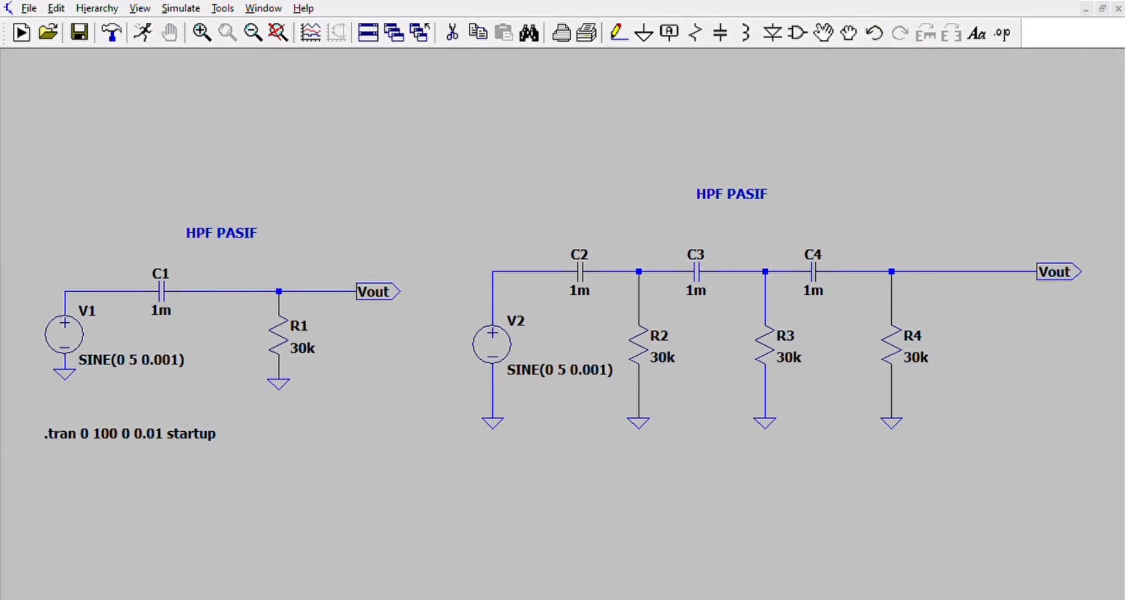
{"action": "left_click", "coordinate": [701, 225]}
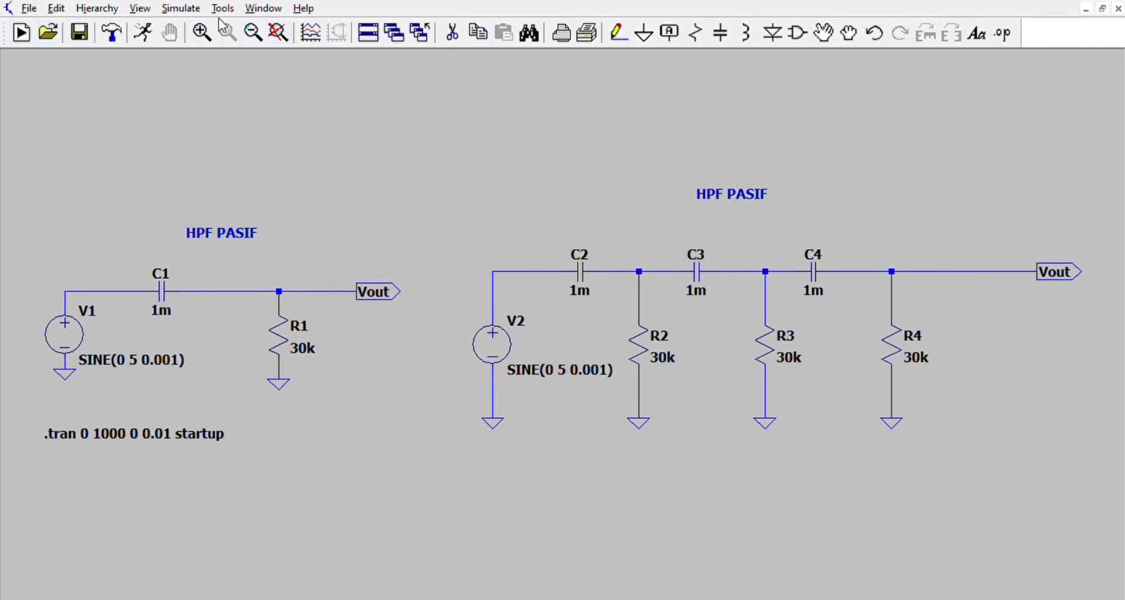
- Simulate both high-pass filters at 0.001 Hz and plot the V1 input and each filter's Vout in separate panes
{"action": "left_click", "coordinate": [143, 32]}
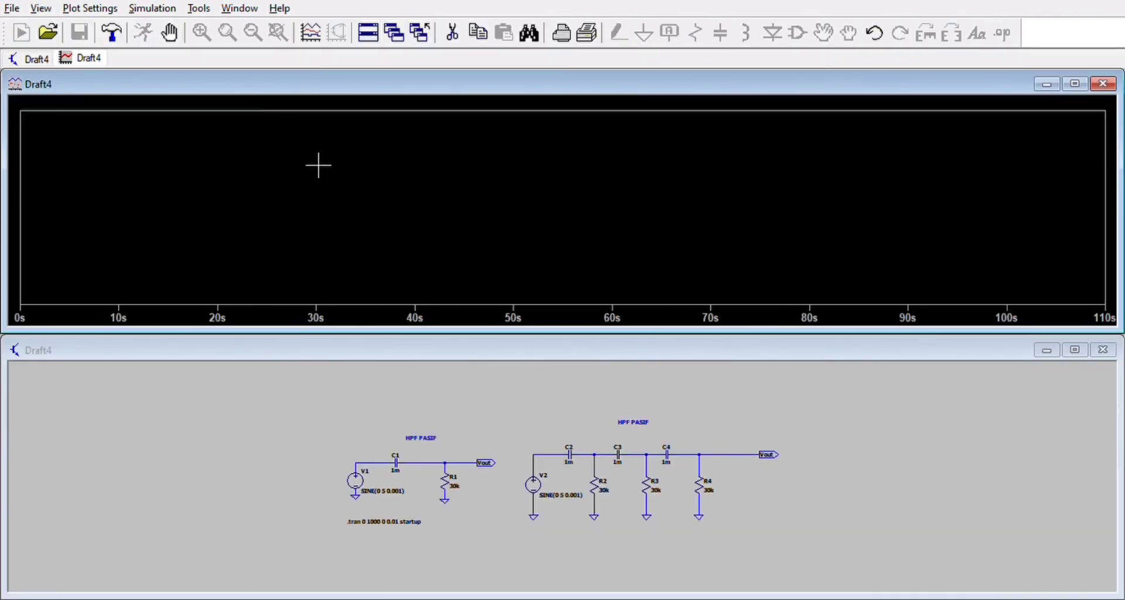
{"action": "left_click", "coordinate": [374, 456]}
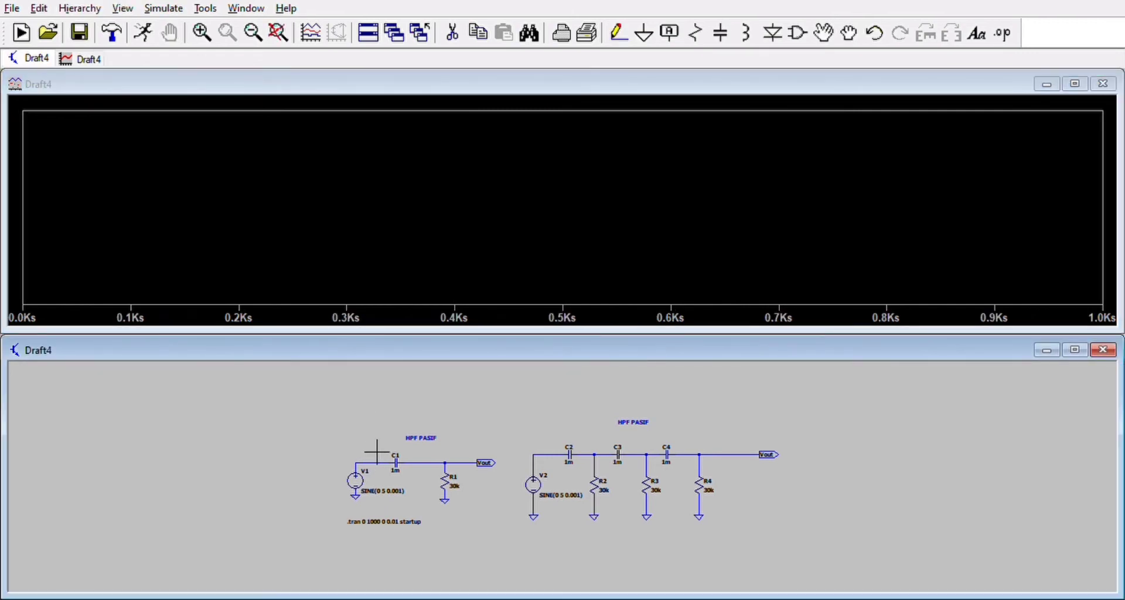
{"action": "left_click", "coordinate": [360, 463]}
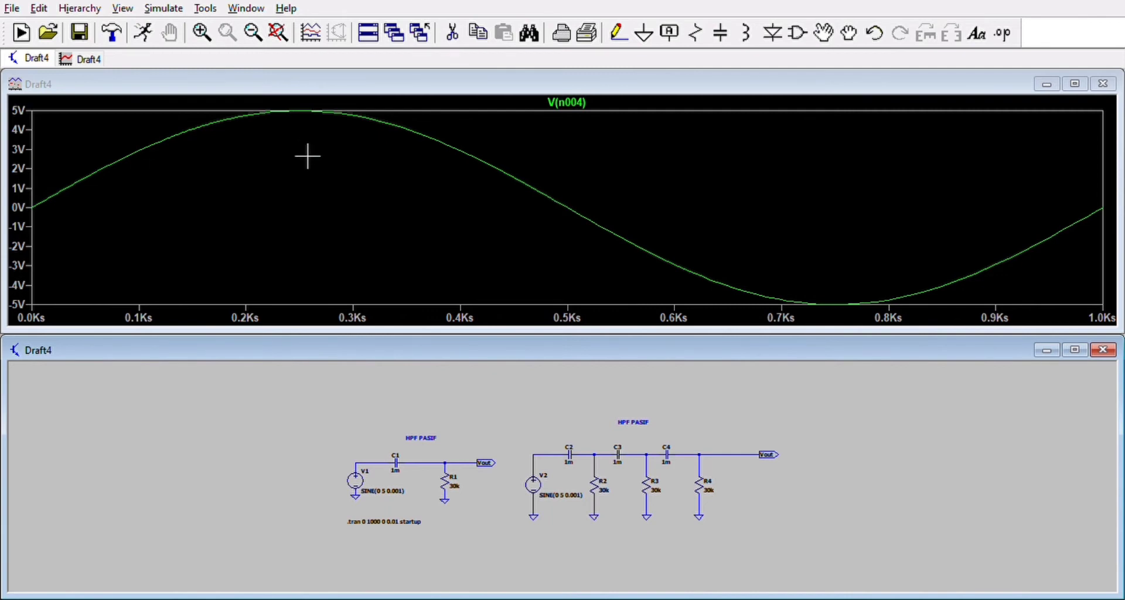
{"action": "left_click", "coordinate": [360, 248]}
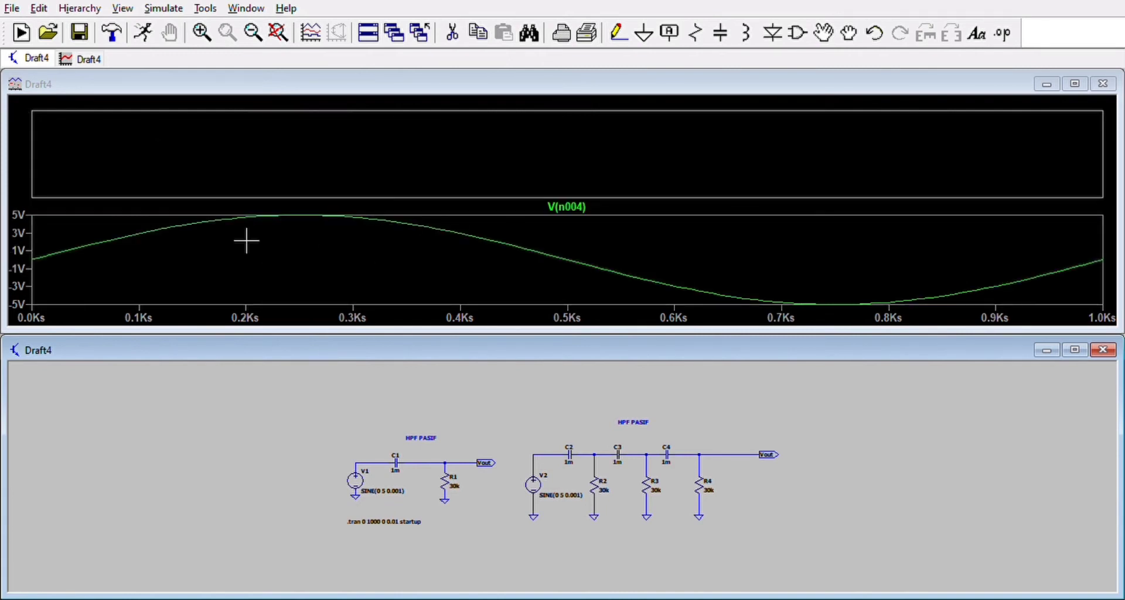
{"action": "left_click", "coordinate": [479, 462]}
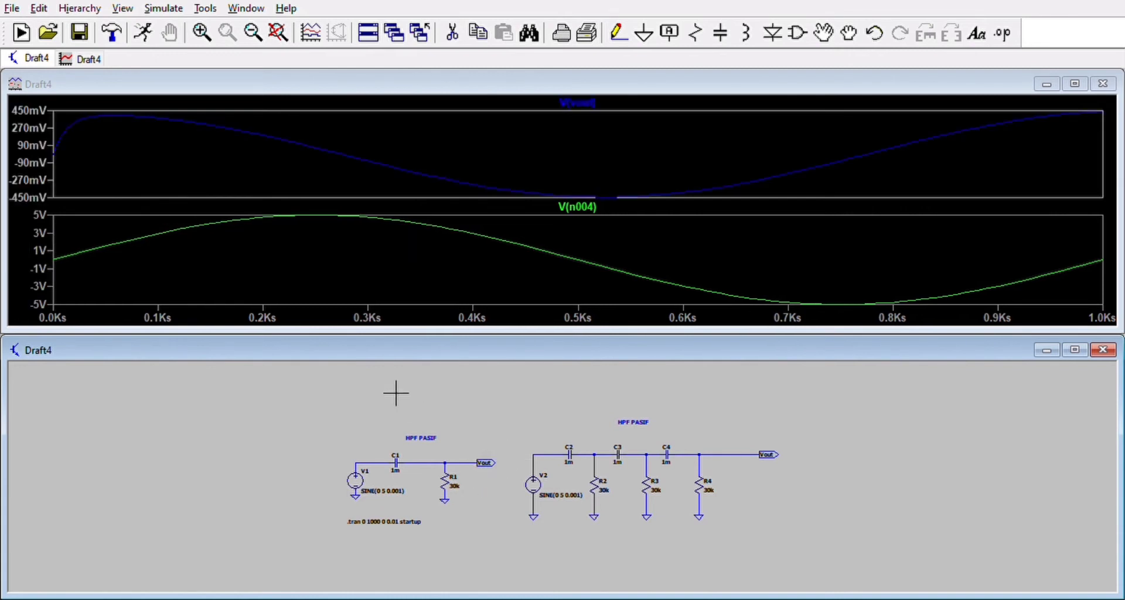
{"action": "right_click", "coordinate": [633, 221]}
{"action": "left_click", "coordinate": [647, 319]}
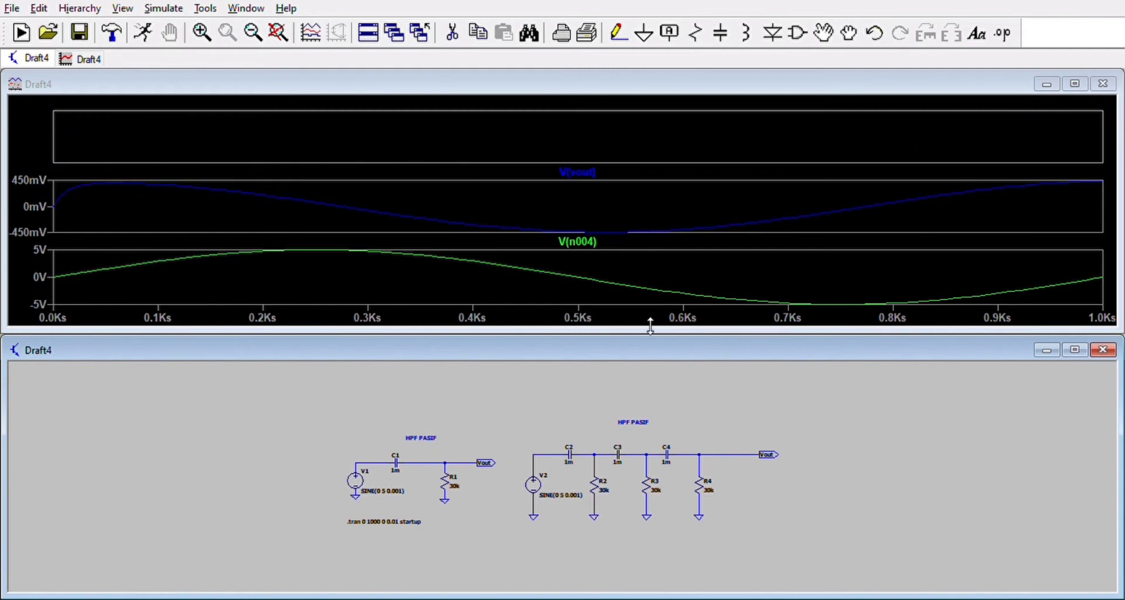
{"action": "left_click", "coordinate": [765, 452]}
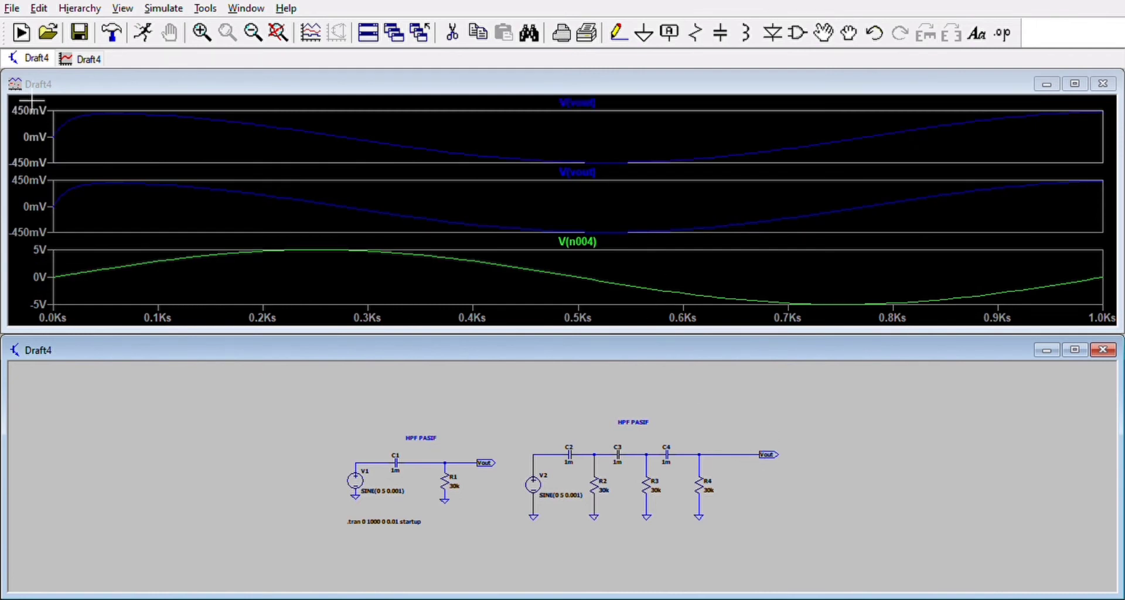
- Enlarge the waveform window to examine the input and output traces, and shrink it back above the schematic
{"action": "left_click", "coordinate": [575, 321]}
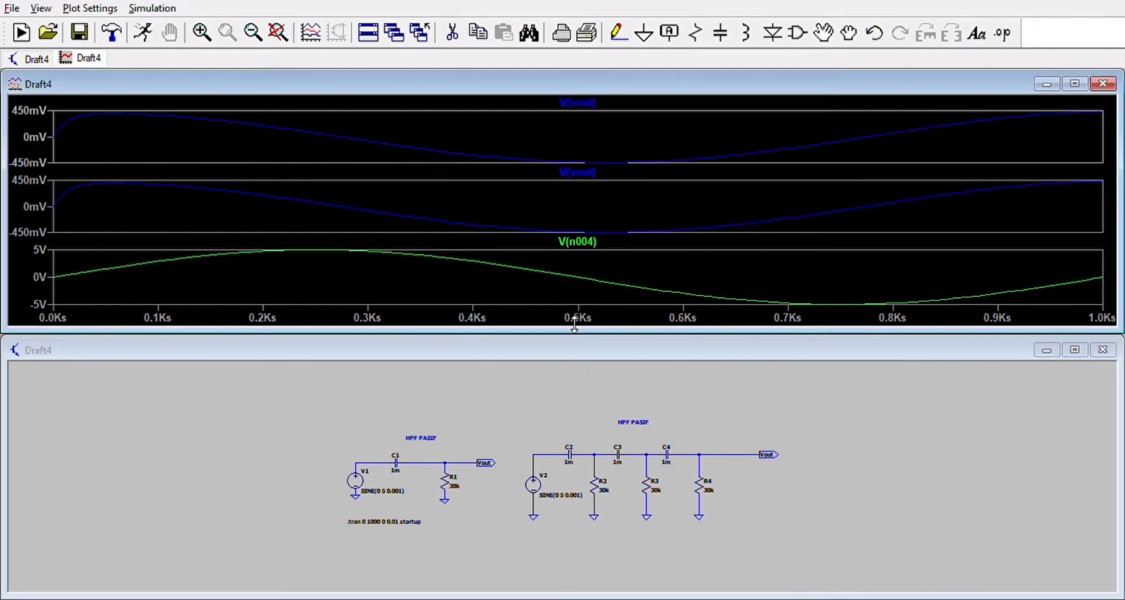
{"action": "left_click_drag", "start_coordinate": [575, 322], "coordinate": [577, 540]}
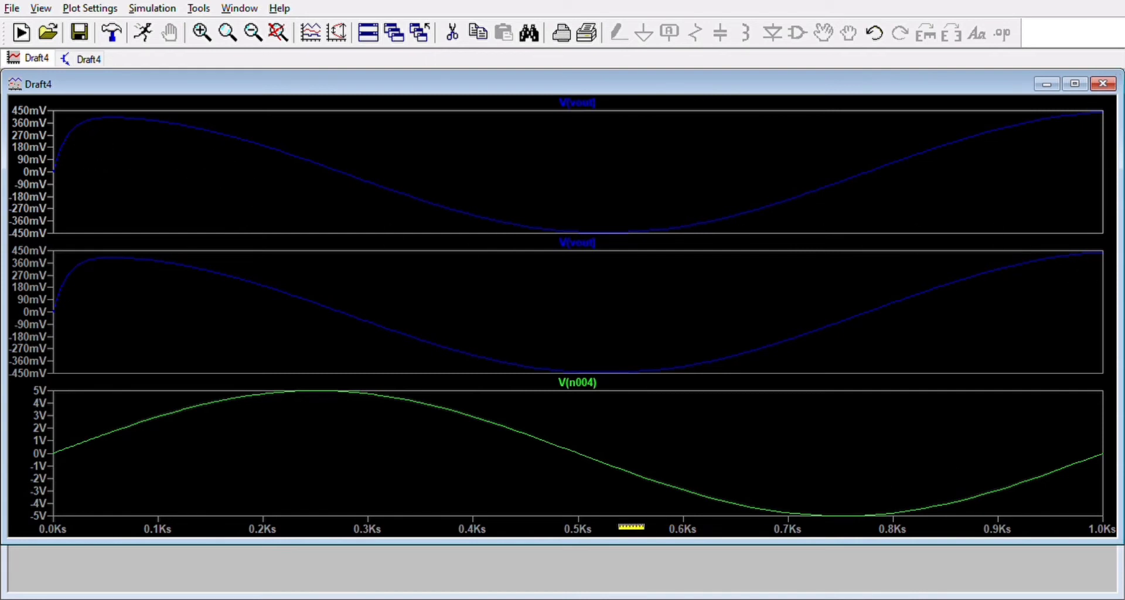
{"action": "left_click_drag", "start_coordinate": [614, 535], "coordinate": [660, 264]}
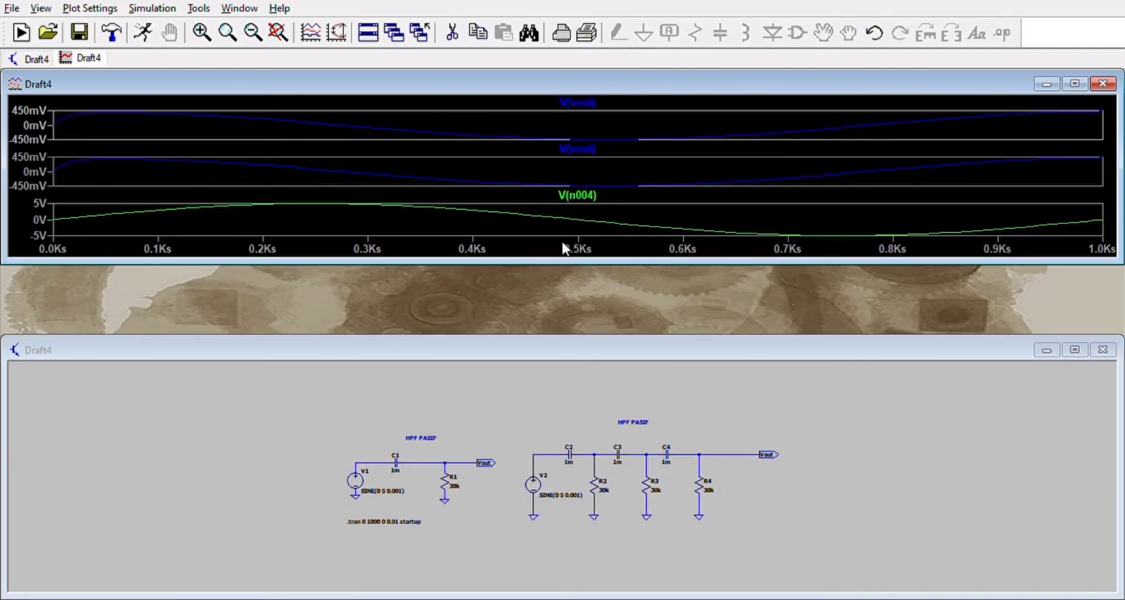
{"action": "left_click_drag", "start_coordinate": [566, 264], "coordinate": [563, 324]}
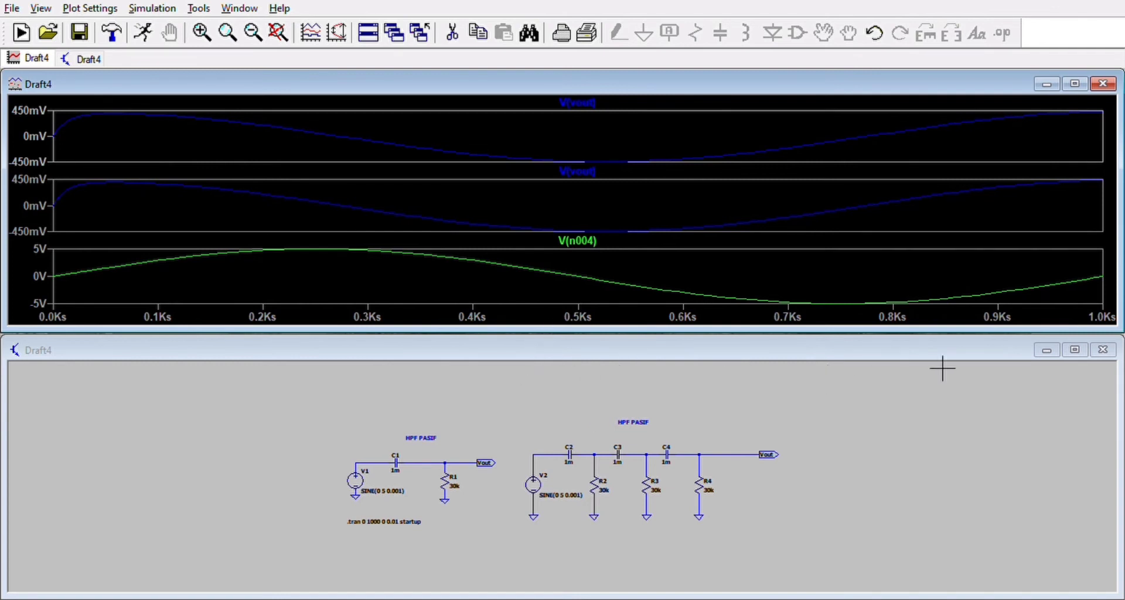
- Maximize the schematic, set both sources to SINE(0 5 0.1) with a 100 s stop time, and run the simulation
{"action": "left_click", "coordinate": [1075, 350]}
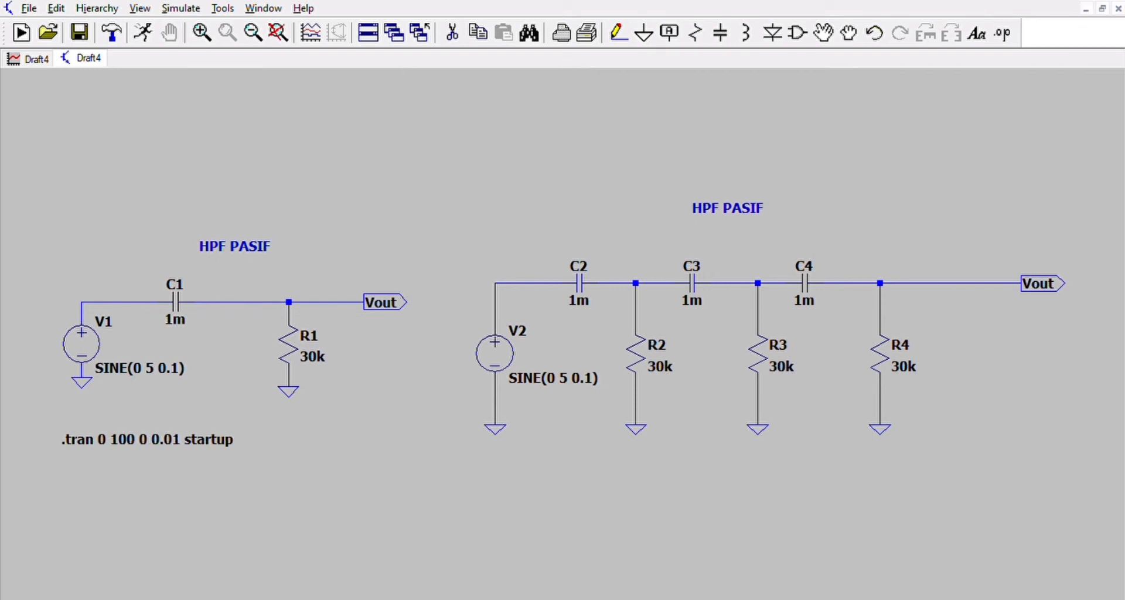
{"action": "left_click", "coordinate": [143, 32]}
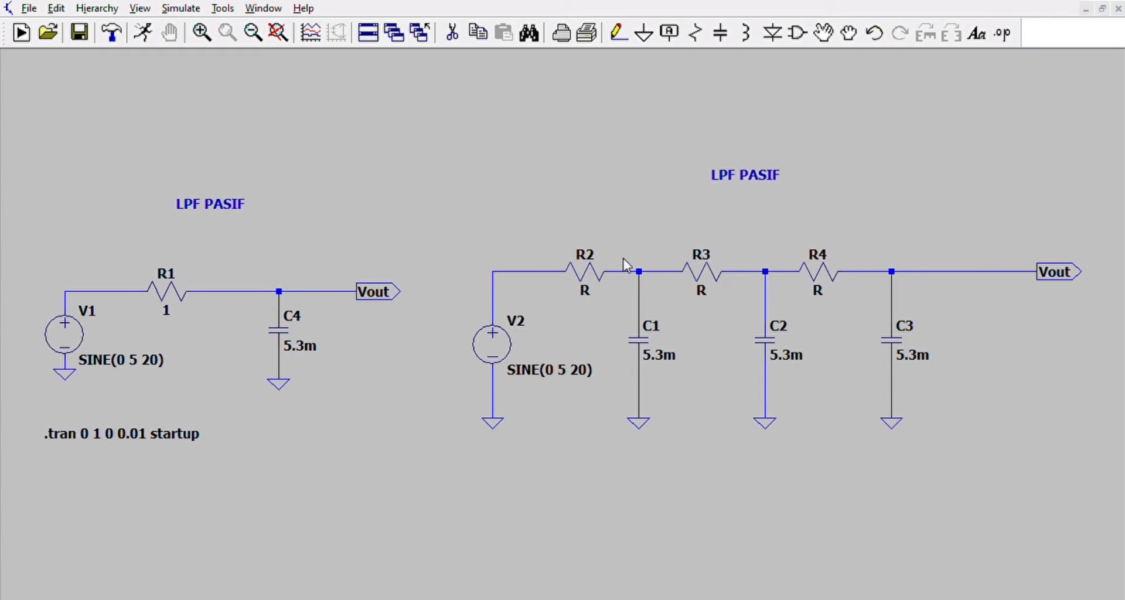
- Set resistors R2, R3 and R4 of the three-stage low-pass filter to 1 ohm
{"action": "left_click", "coordinate": [686, 258]}
{"action": "right_click", "coordinate": [706, 288]}
{"action": "left_click", "coordinate": [686, 258]}
{"action": "type", "text": "1"}
{"action": "left_click", "coordinate": [638, 236]}
- Simulate both low-pass filters and plot the V1 input and each filter's Vout in three stacked panes
{"action": "left_click", "coordinate": [147, 30]}
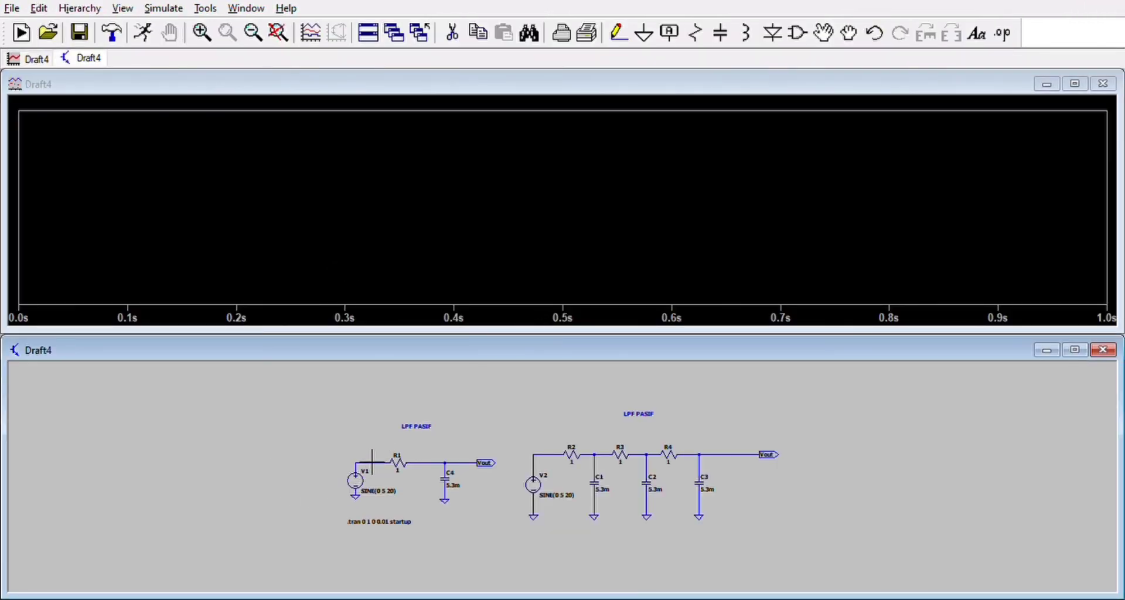
{"action": "left_click", "coordinate": [361, 462]}
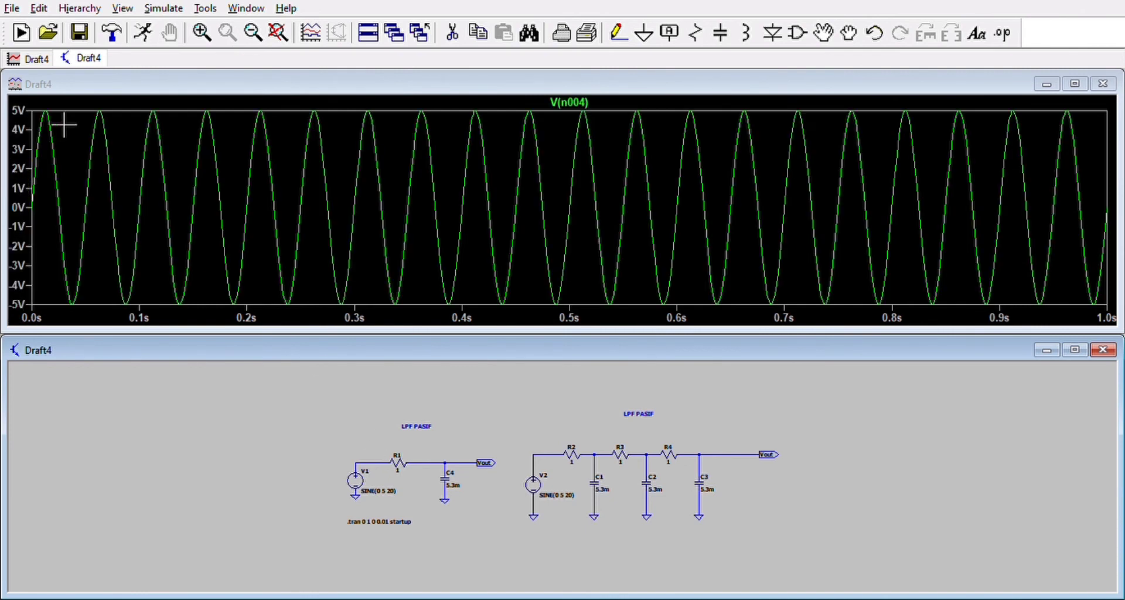
{"action": "left_click", "coordinate": [331, 220]}
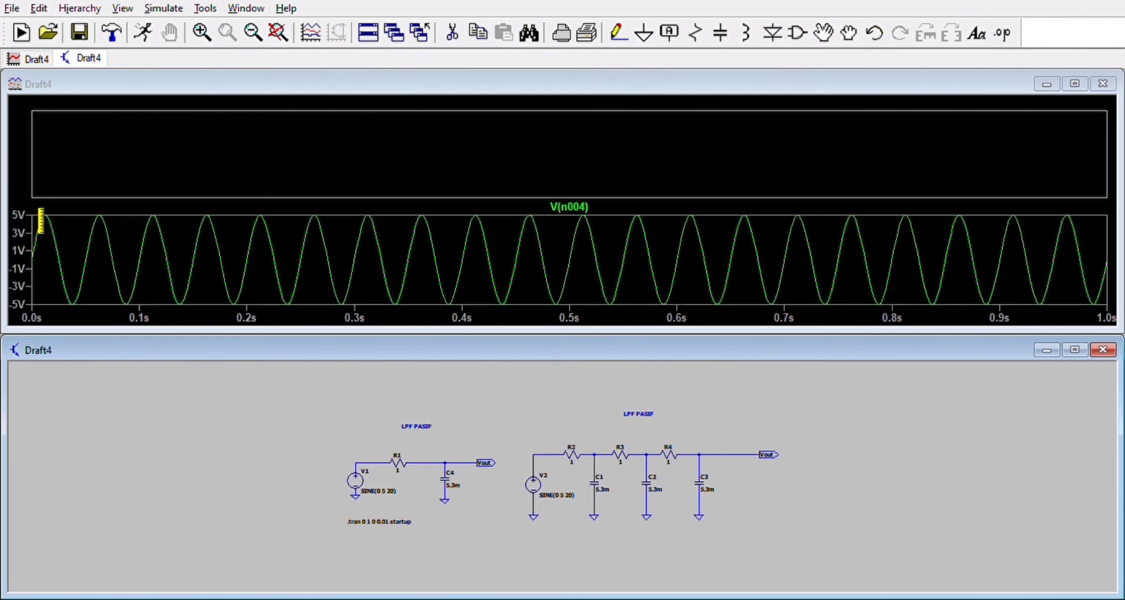
{"action": "left_click", "coordinate": [483, 463]}
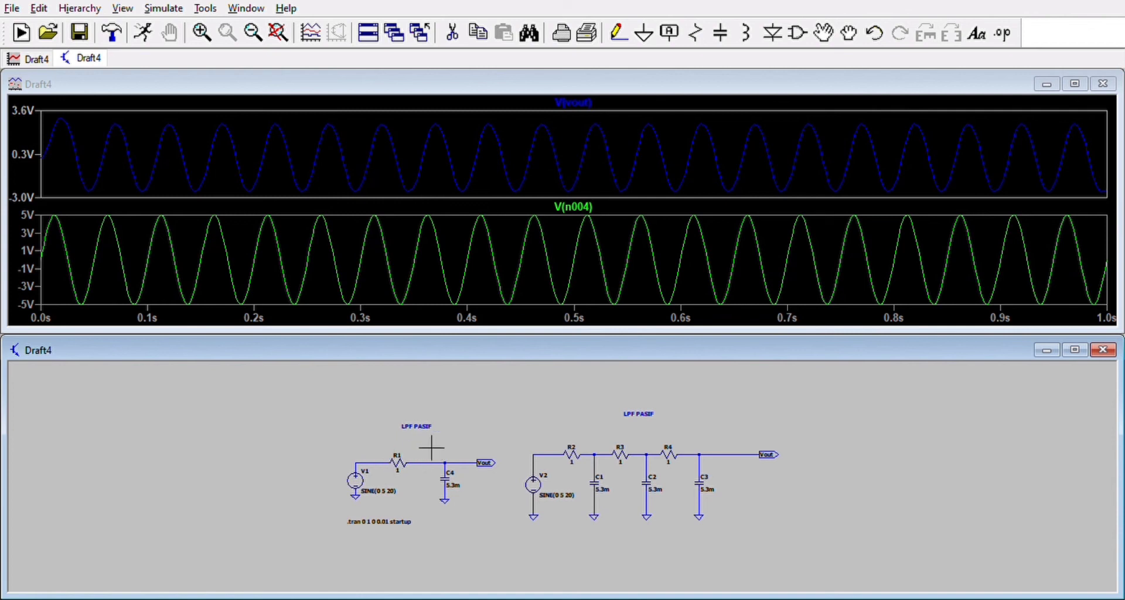
{"action": "left_click", "coordinate": [540, 238]}
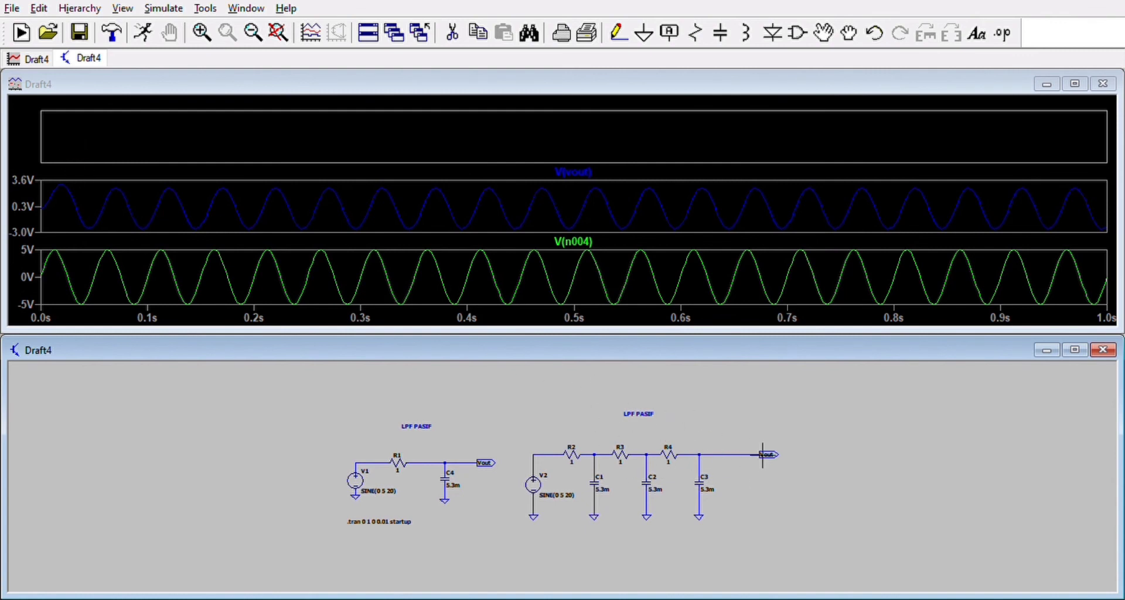
{"action": "left_click", "coordinate": [733, 455]}
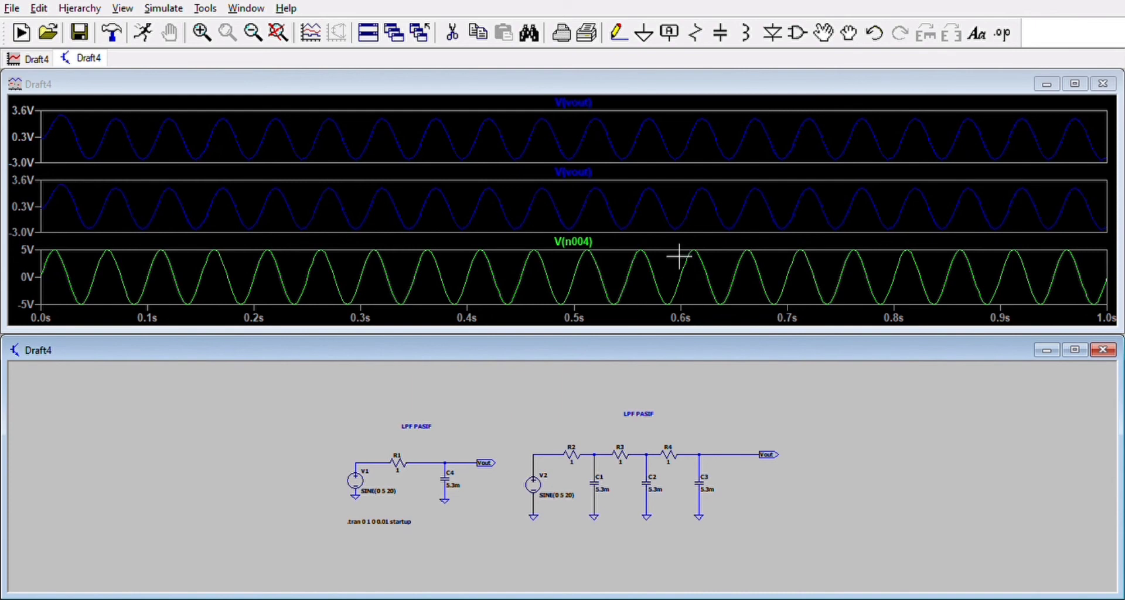
- Close the waveform window, maximize the schematic, and set both voltage sources to SINE(0 5 10)
{"action": "left_click", "coordinate": [1114, 81]}
{"action": "left_click", "coordinate": [1075, 327]}
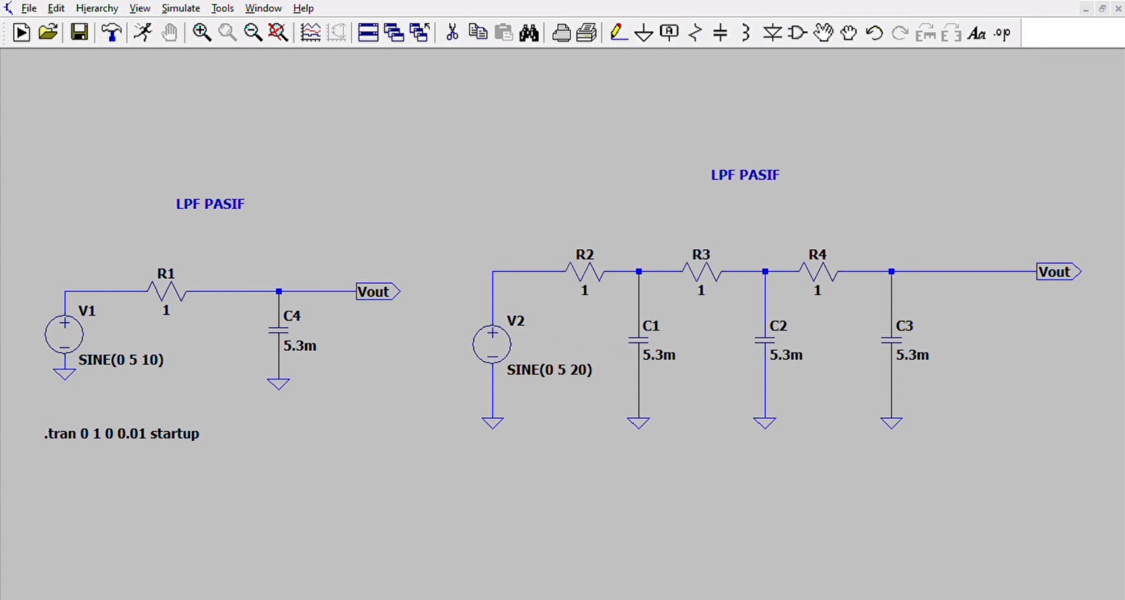
{"action": "left_click", "coordinate": [659, 262]}
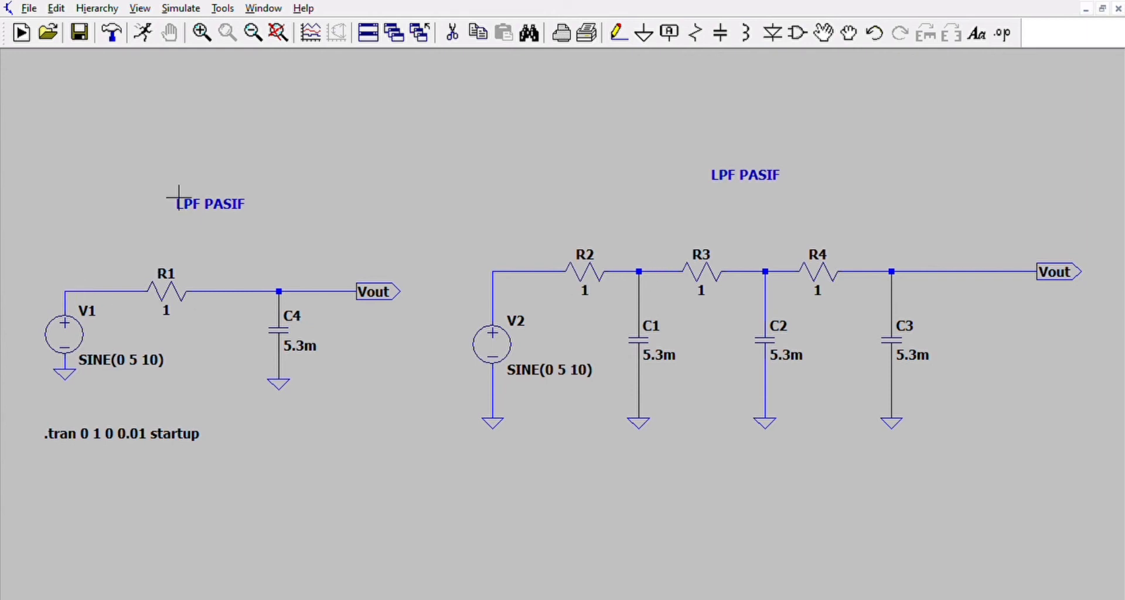
- Run the simulation at 10 Hz and plot the V1 input and both filters' Vout signals in three stacked panes
{"action": "left_click", "coordinate": [154, 27]}
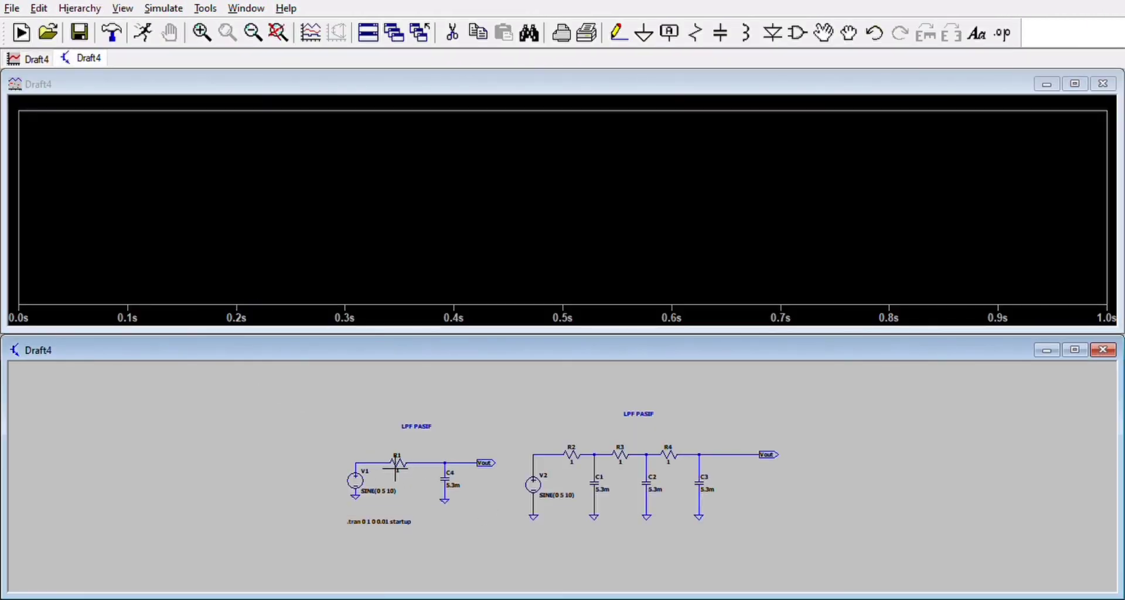
{"action": "left_click", "coordinate": [367, 463]}
{"action": "left_click", "coordinate": [321, 218]}
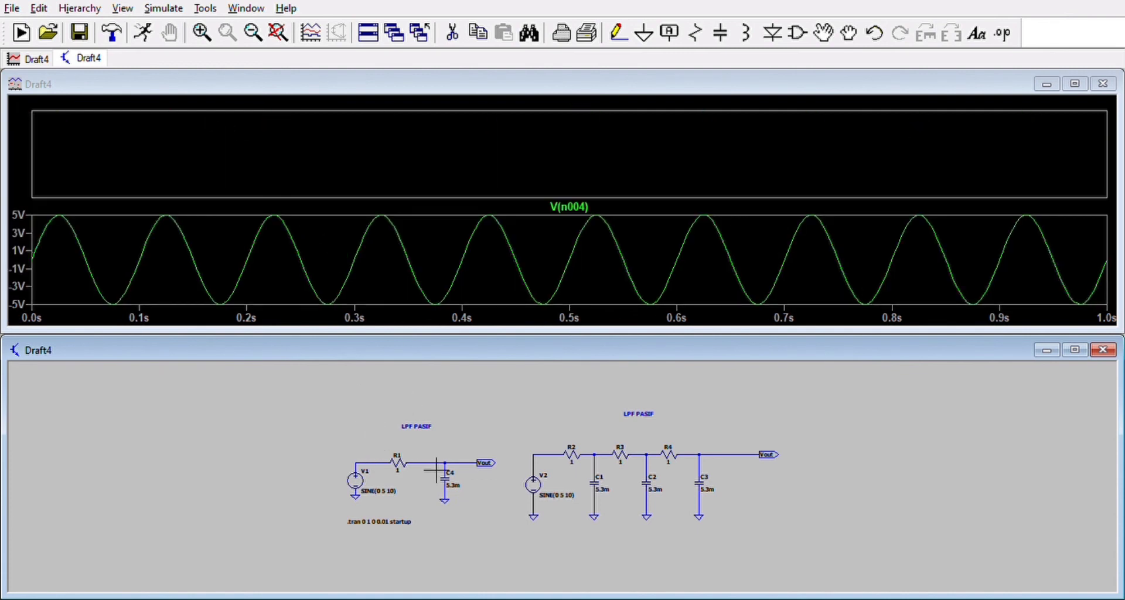
{"action": "left_click", "coordinate": [470, 463]}
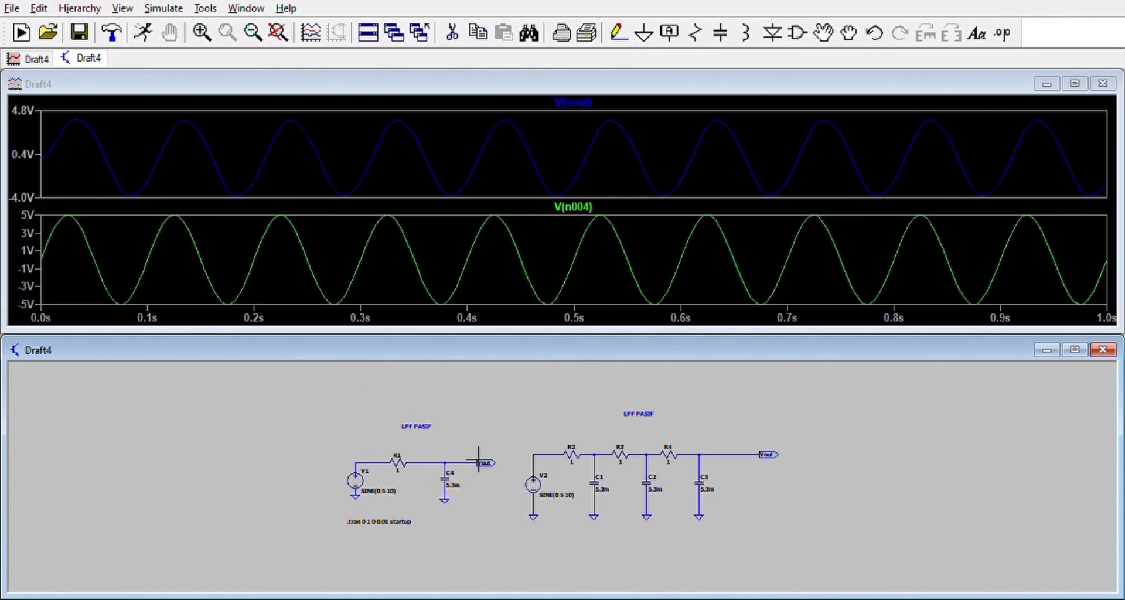
{"action": "left_click", "coordinate": [254, 248]}
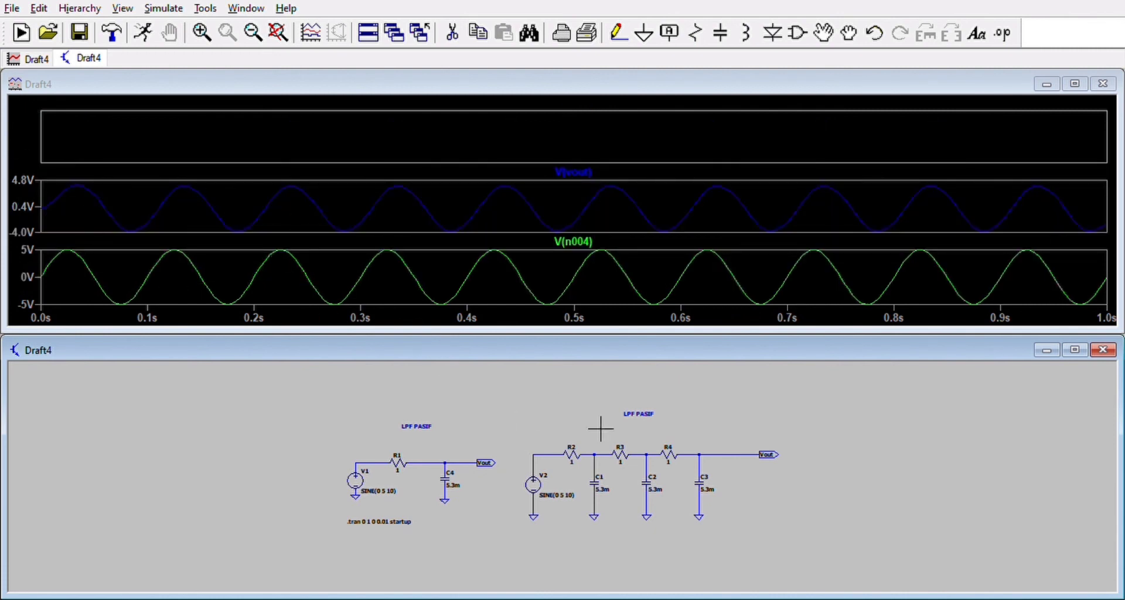
{"action": "left_click", "coordinate": [747, 455]}
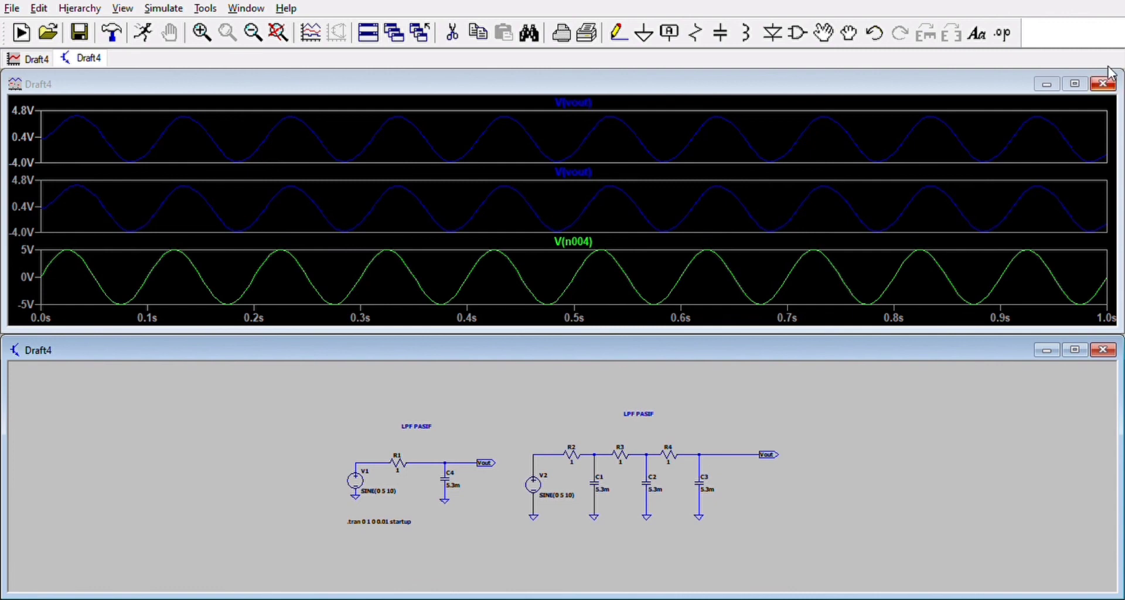
- Close the waveform window, maximize the schematic, and set both voltage sources to SINE(0 5 100)
{"action": "left_click", "coordinate": [1104, 84]}
{"action": "left_click", "coordinate": [1074, 350]}
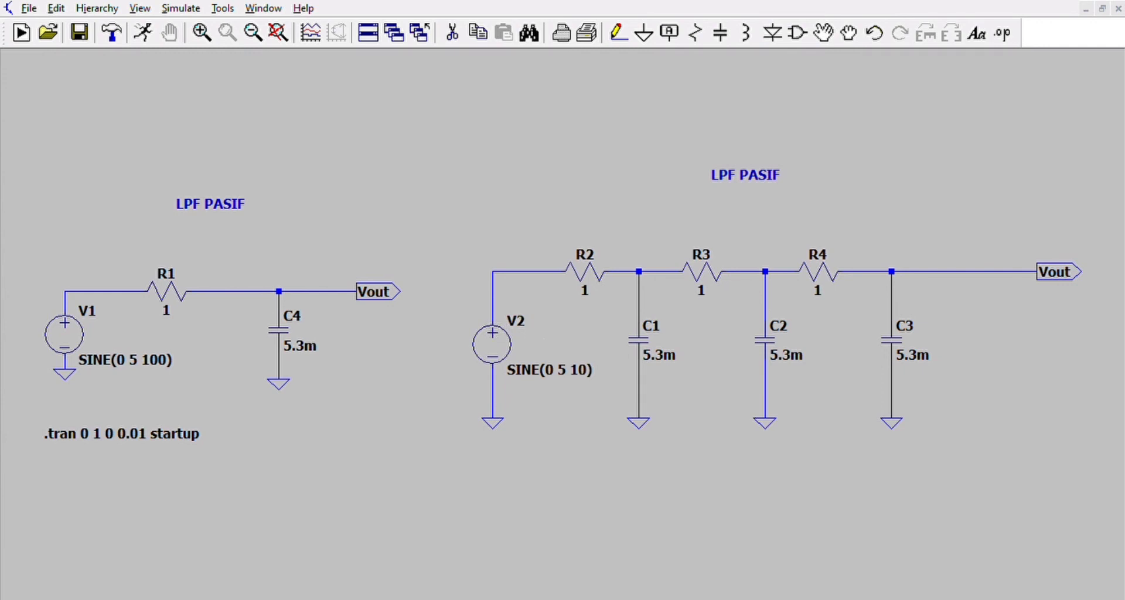
{"action": "left_click", "coordinate": [647, 258]}
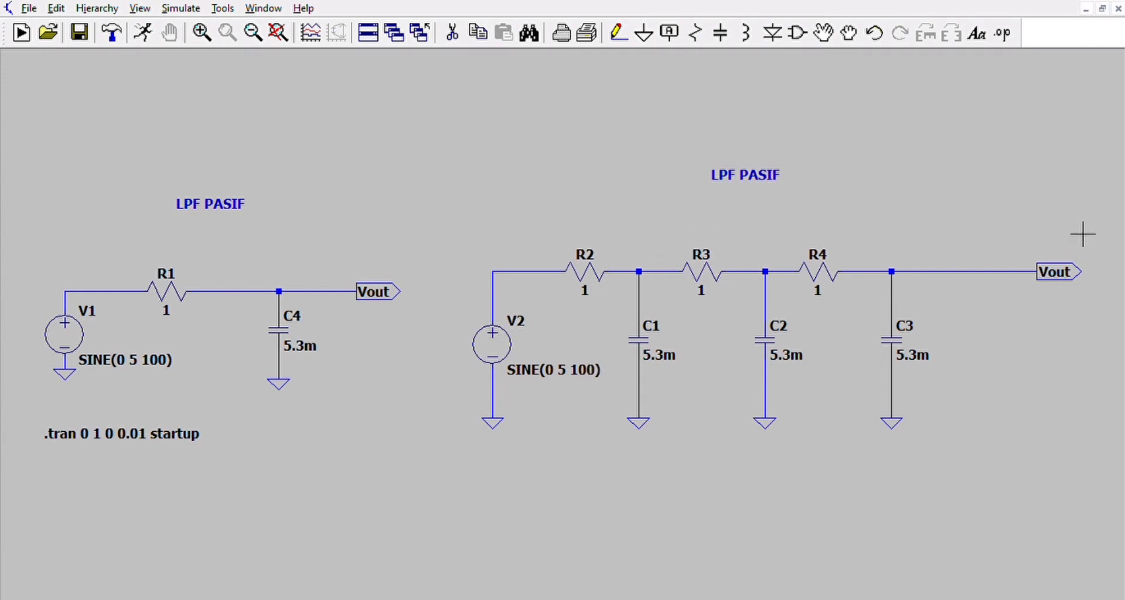
- Rename the three-stage filter's output label to Vout2 and the single-stage filter's output label to Vout1
{"action": "right_click", "coordinate": [1077, 262]}
{"action": "left_click", "coordinate": [607, 352]}
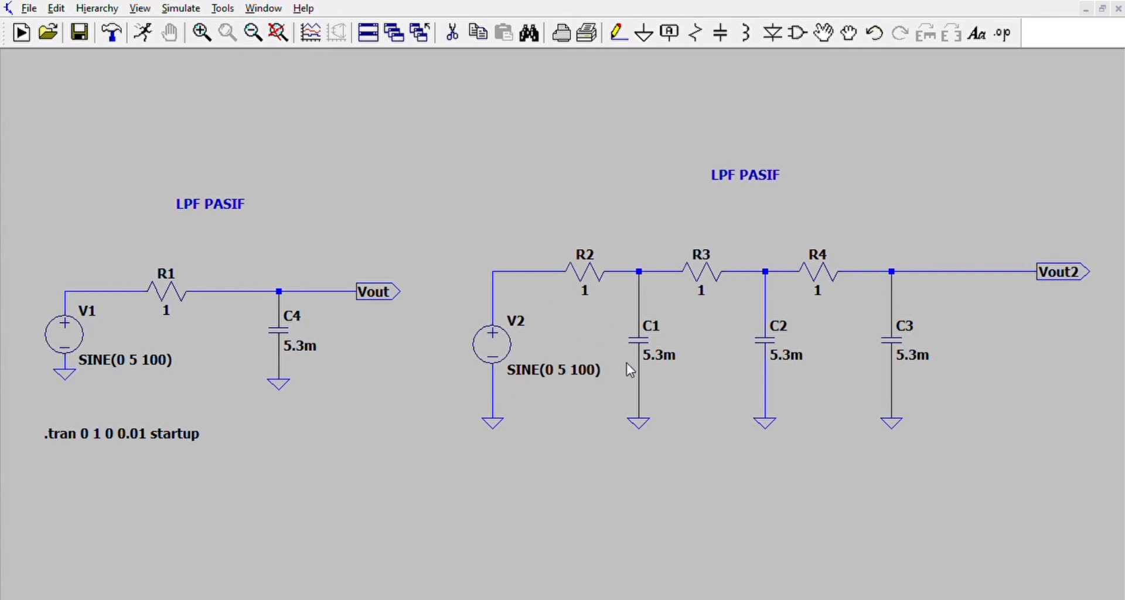
{"action": "type", "text": "1"}
{"action": "left_click", "coordinate": [601, 344]}
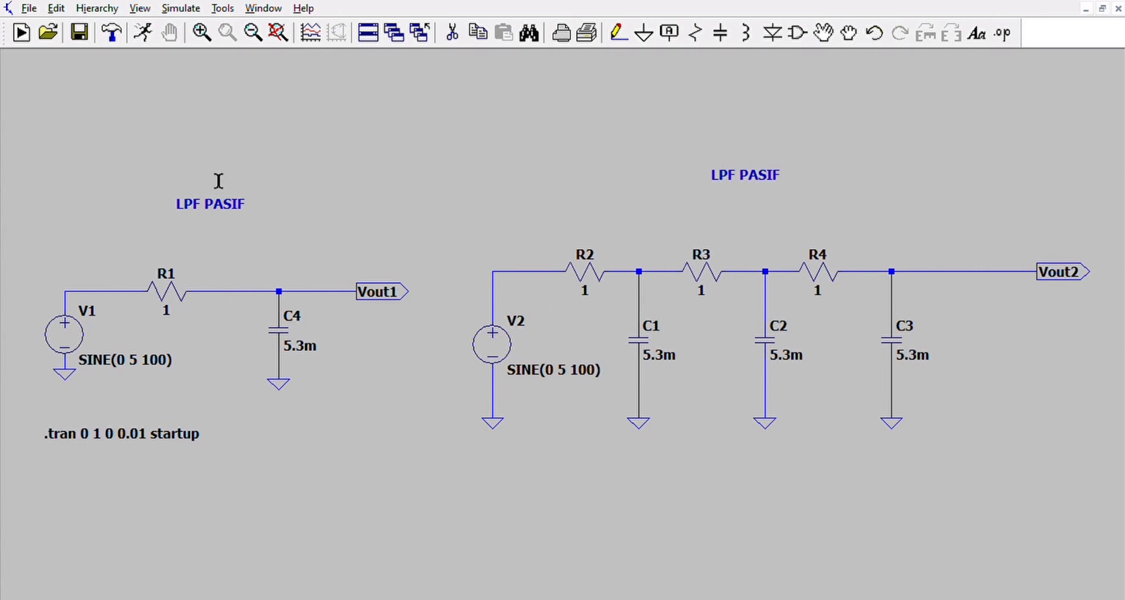
- Run the simulation at 100 Hz and plot the V1 input, Vout1 and Vout2 in three stacked panes
{"action": "left_click", "coordinate": [140, 26]}
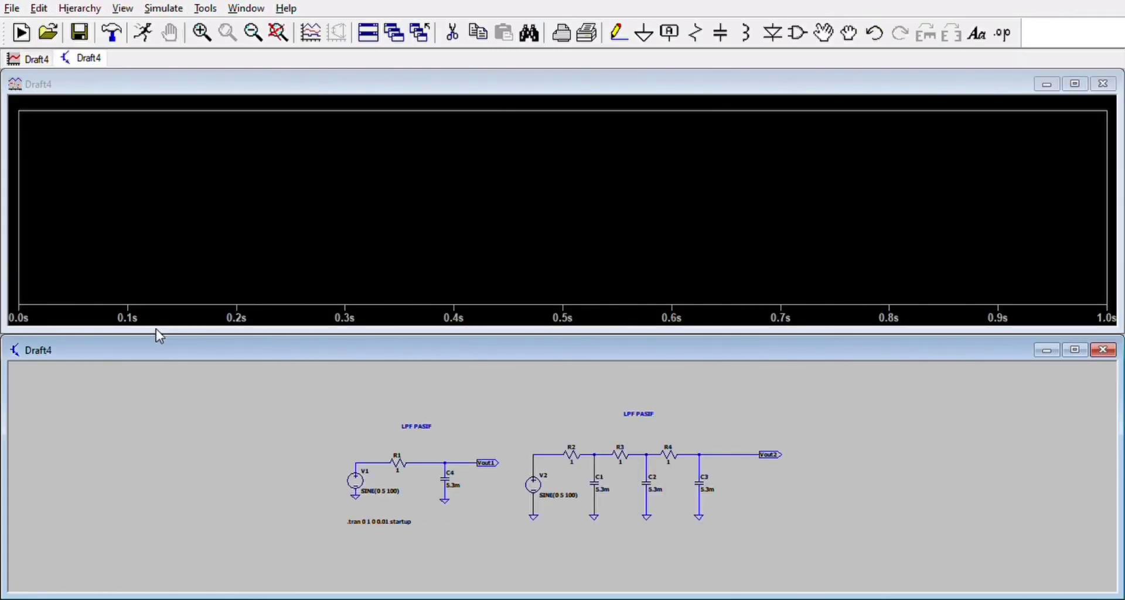
{"action": "left_click", "coordinate": [371, 462]}
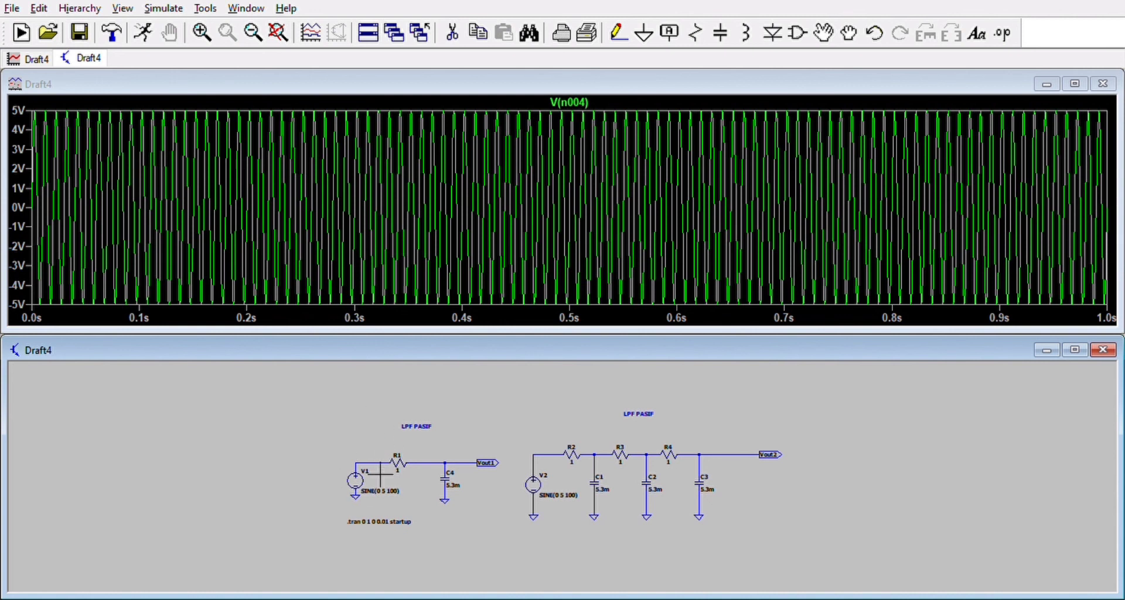
{"action": "left_click", "coordinate": [183, 249]}
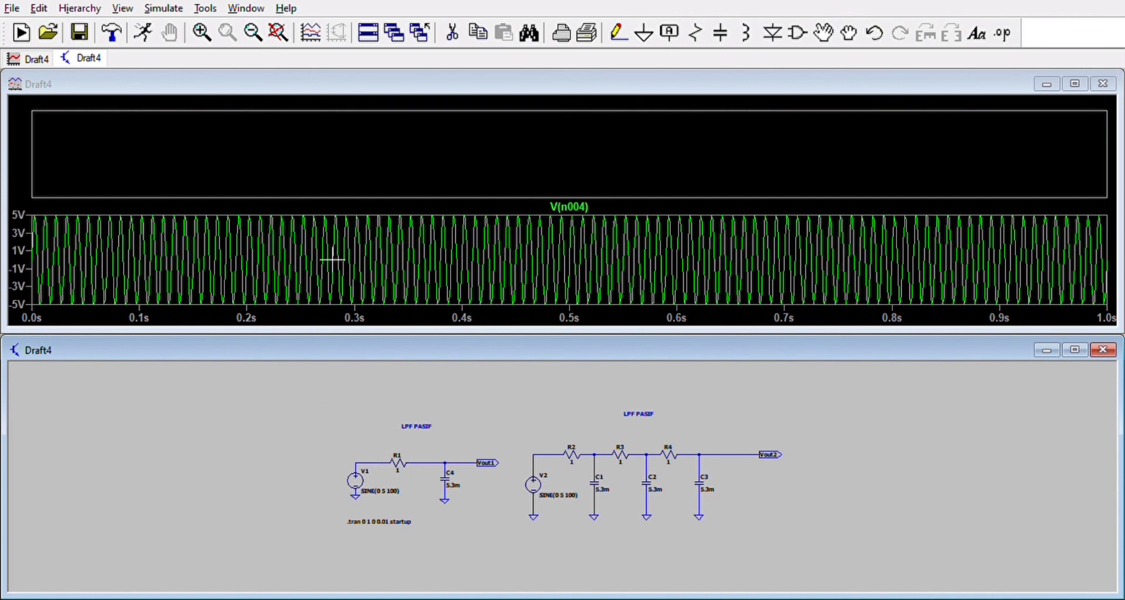
{"action": "left_click", "coordinate": [471, 462]}
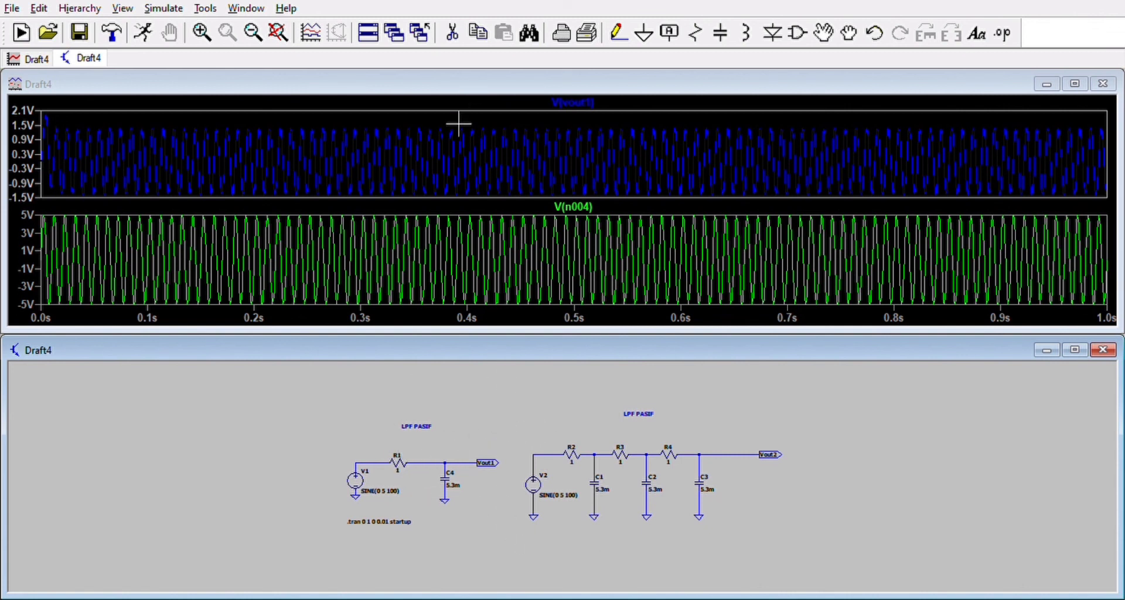
{"action": "left_click", "coordinate": [526, 261]}
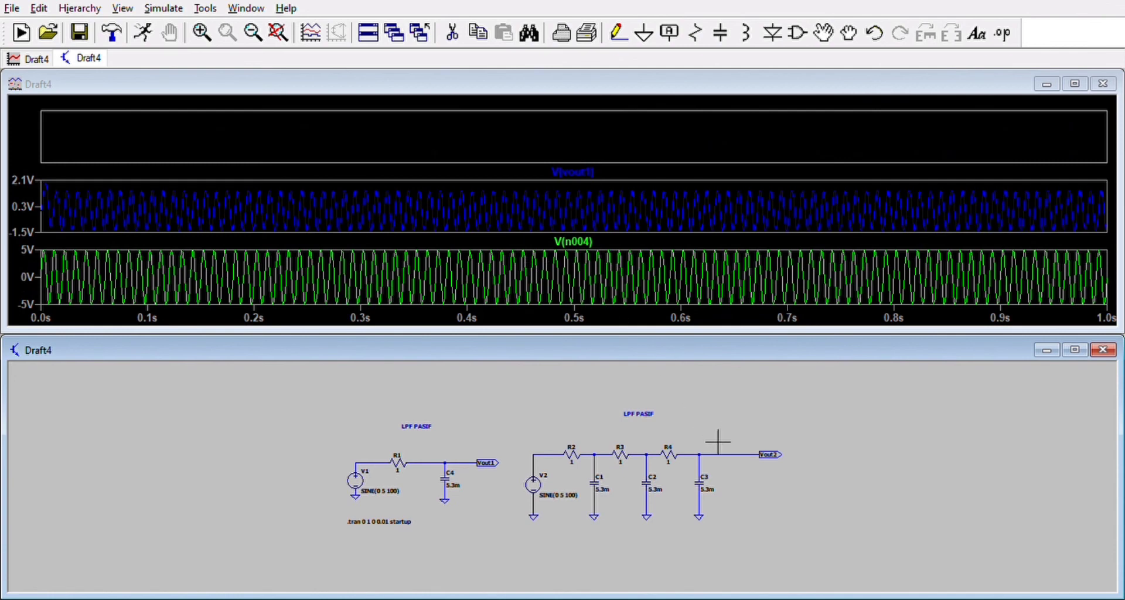
{"action": "left_click", "coordinate": [750, 453]}
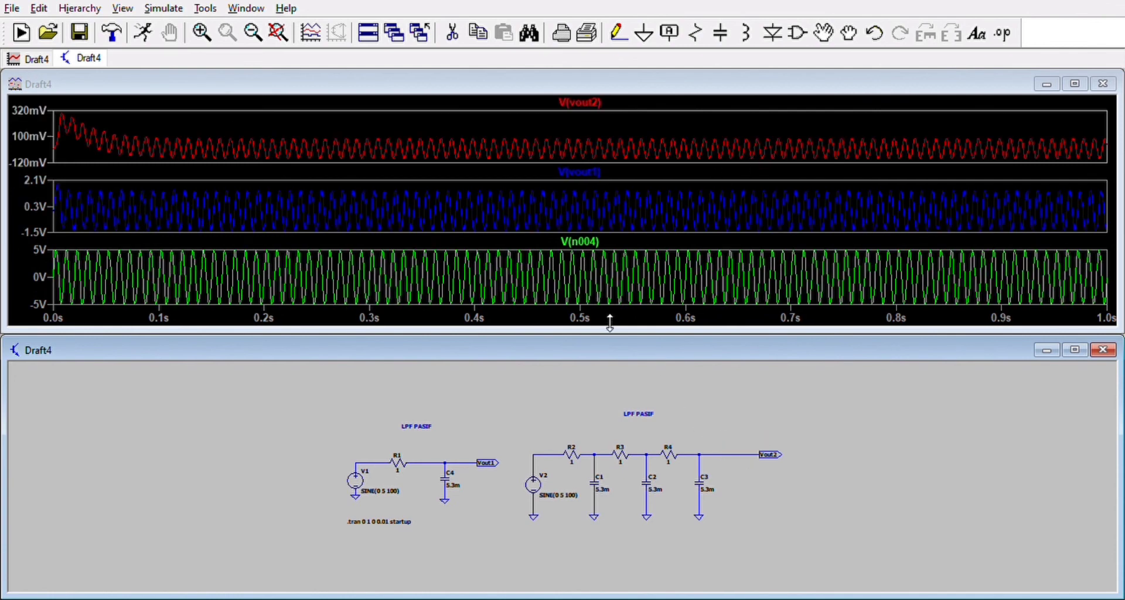
- Resize the waveform window's height to compare the input, Vout1 and Vout2 traces, leaving the whole schematic in view
{"action": "left_click_drag", "start_coordinate": [609, 322], "coordinate": [633, 519]}
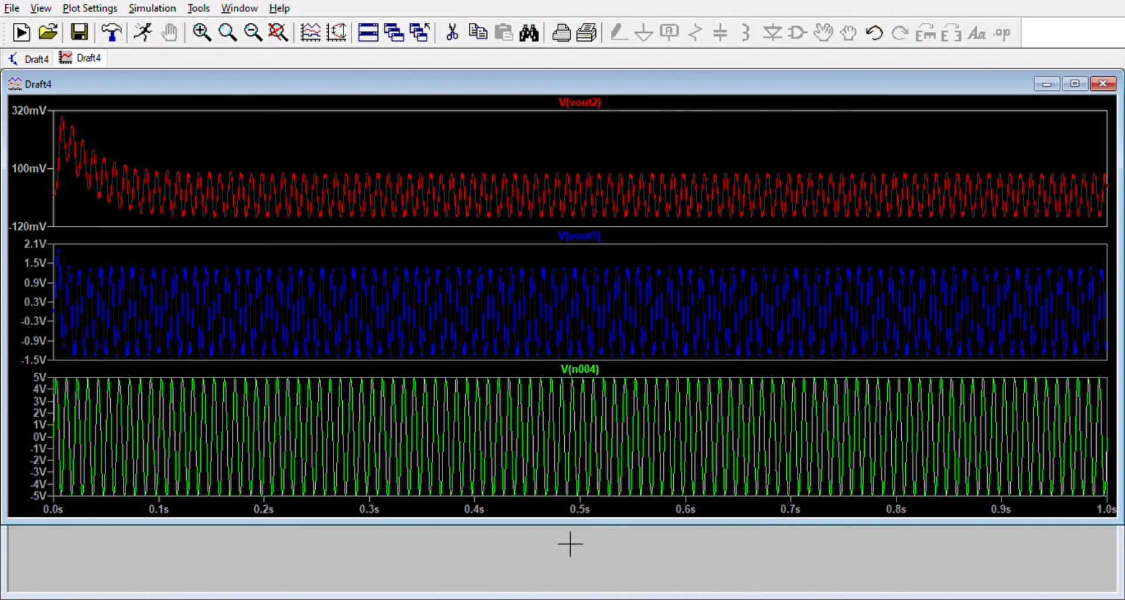
{"action": "left_click_drag", "start_coordinate": [588, 522], "coordinate": [608, 225]}
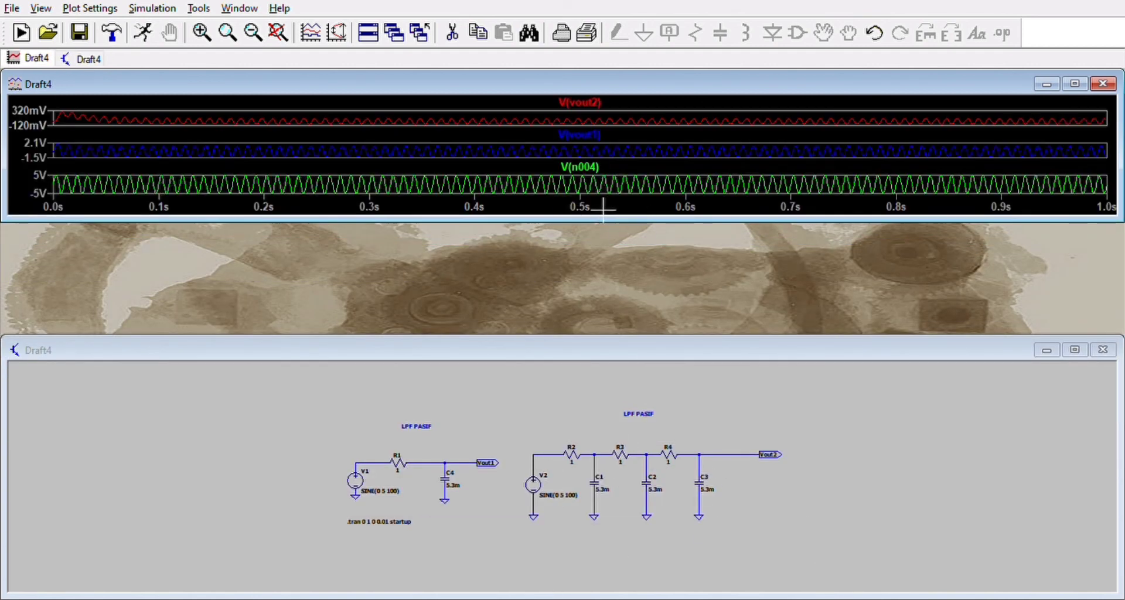
{"action": "left_click_drag", "start_coordinate": [586, 222], "coordinate": [597, 455]}
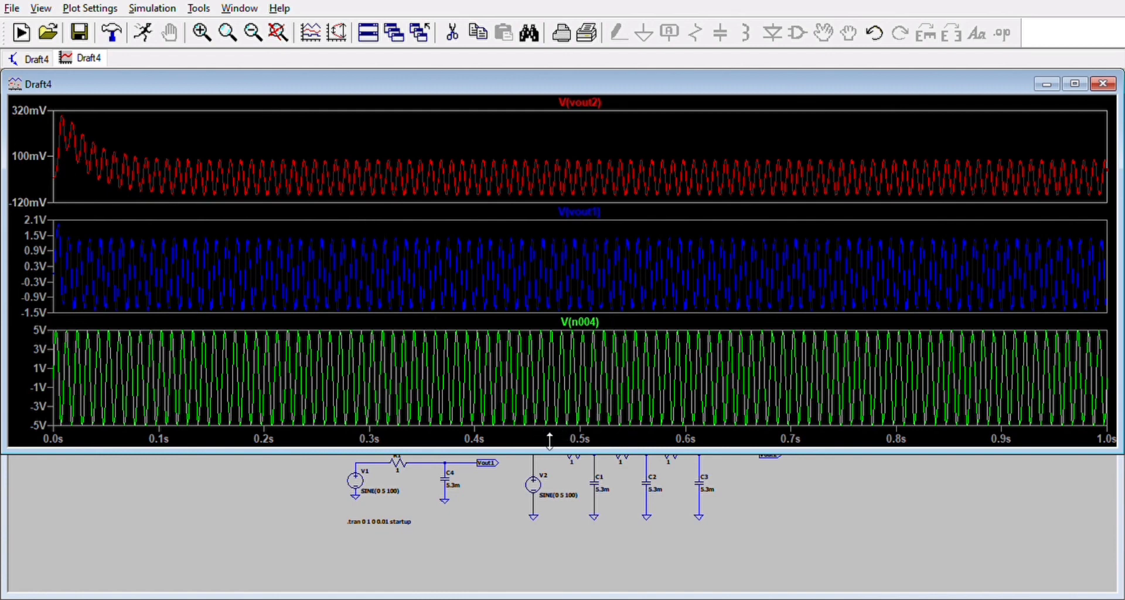
{"action": "left_click_drag", "start_coordinate": [549, 441], "coordinate": [585, 311]}
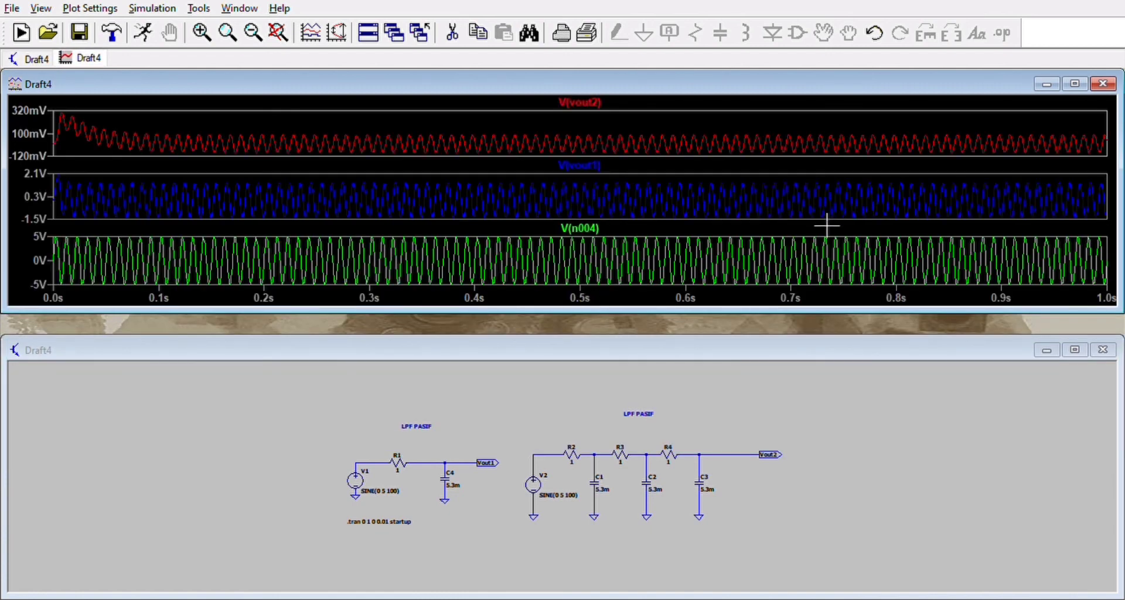